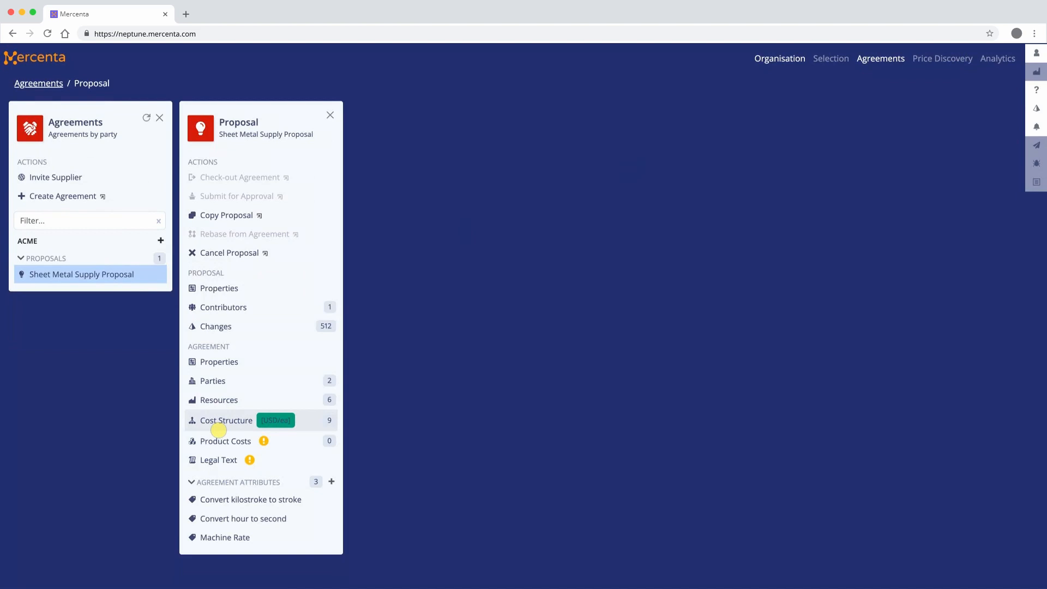
Add the product Frame support PTLT-XD12 to the Neptune product costs of the Sheet Metal Supply Proposal.
left_click(220, 438)
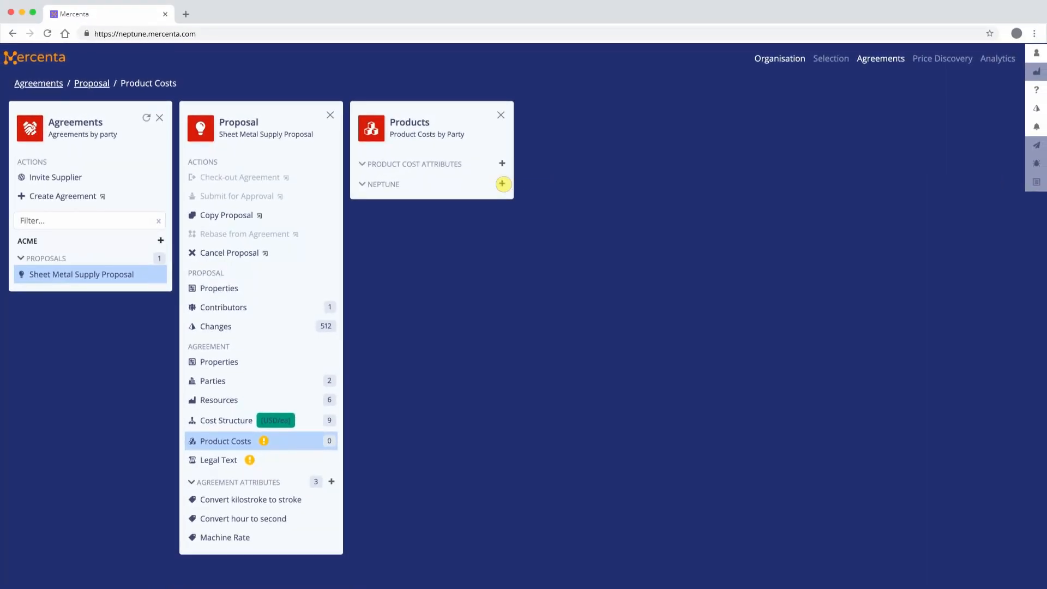
left_click(502, 183)
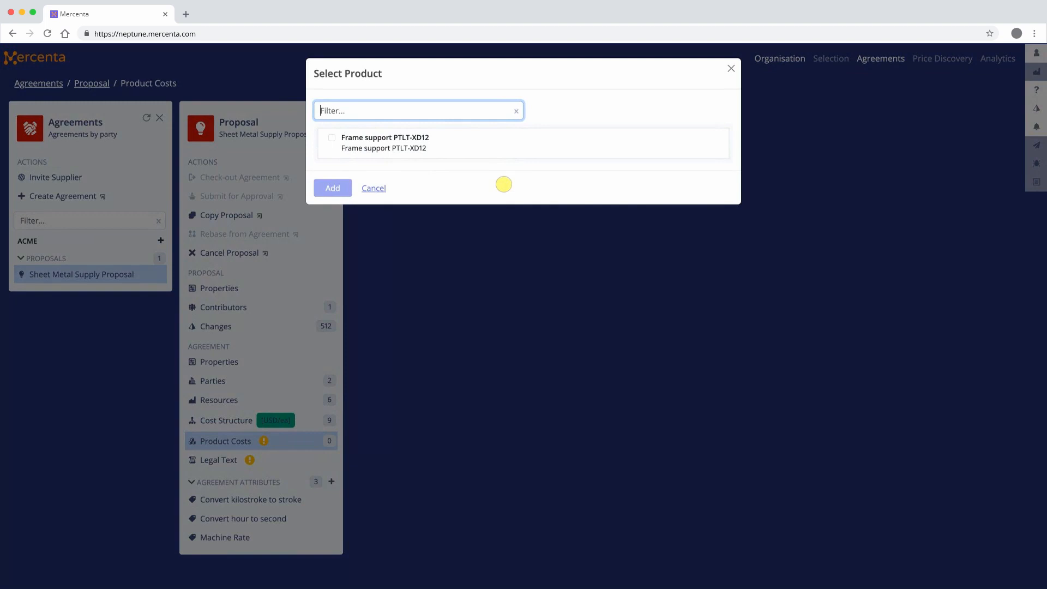
left_click(517, 139)
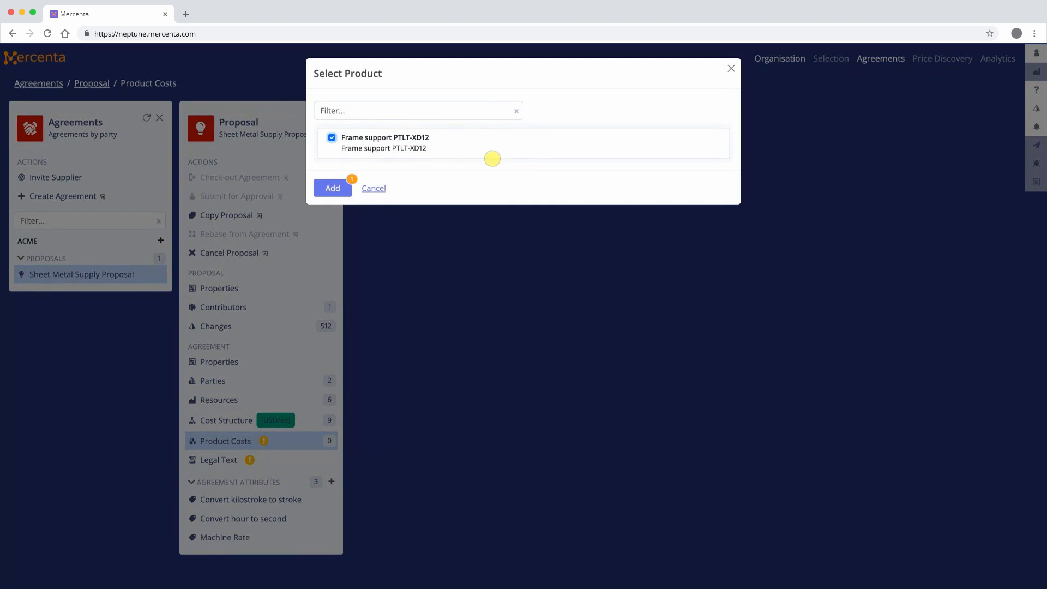
left_click(329, 191)
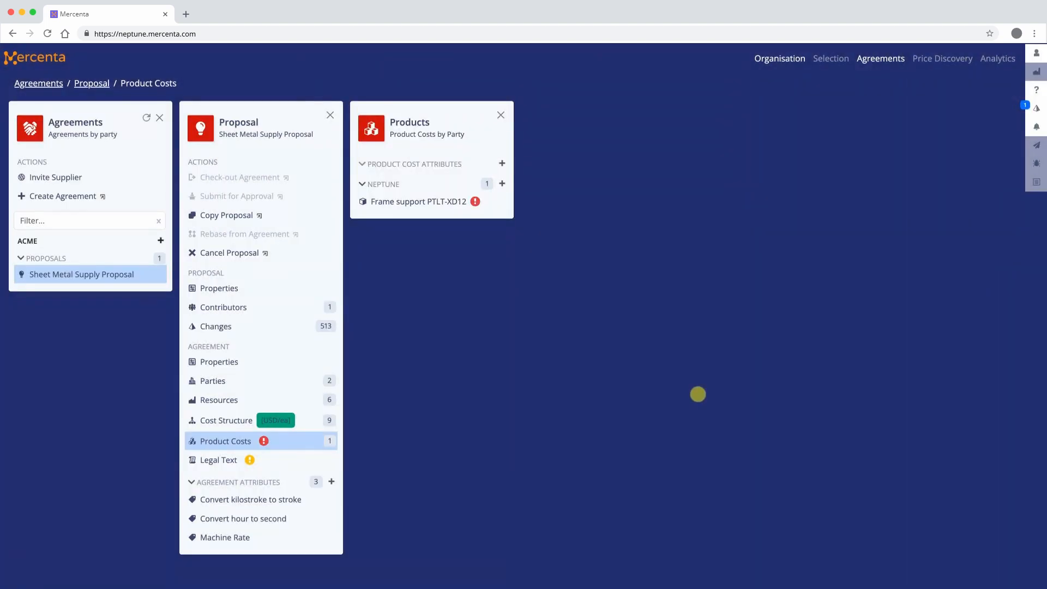
In the Frame support PTLT-XD12 cost structure, rename the Stamping item "Frame Support" and describe it as "Frame support plate PLTN-12M-145S".
left_click(440, 206)
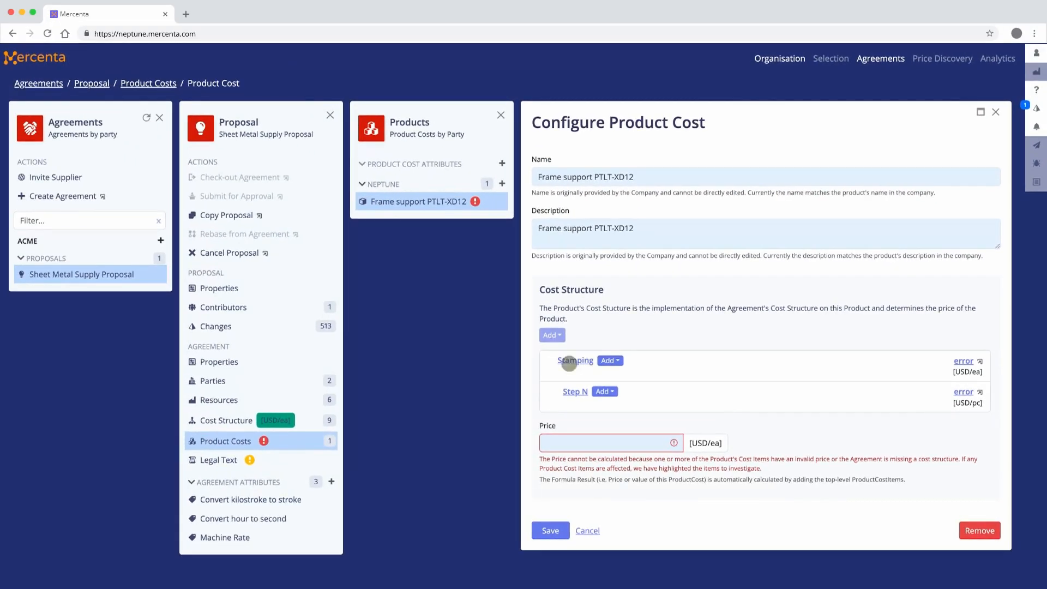
left_click(569, 362)
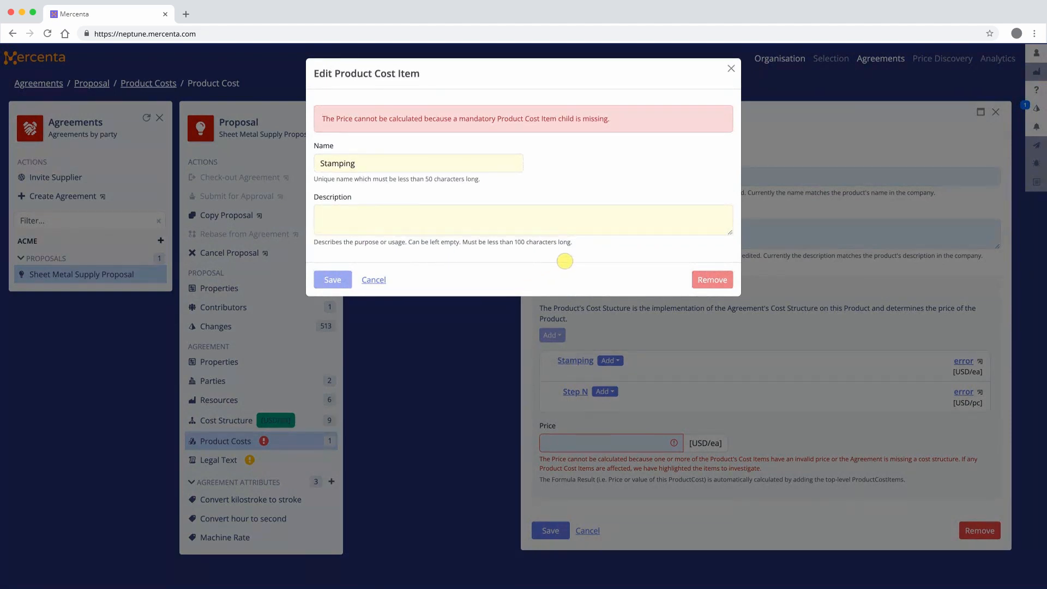
triple_click(382, 163)
type("F")
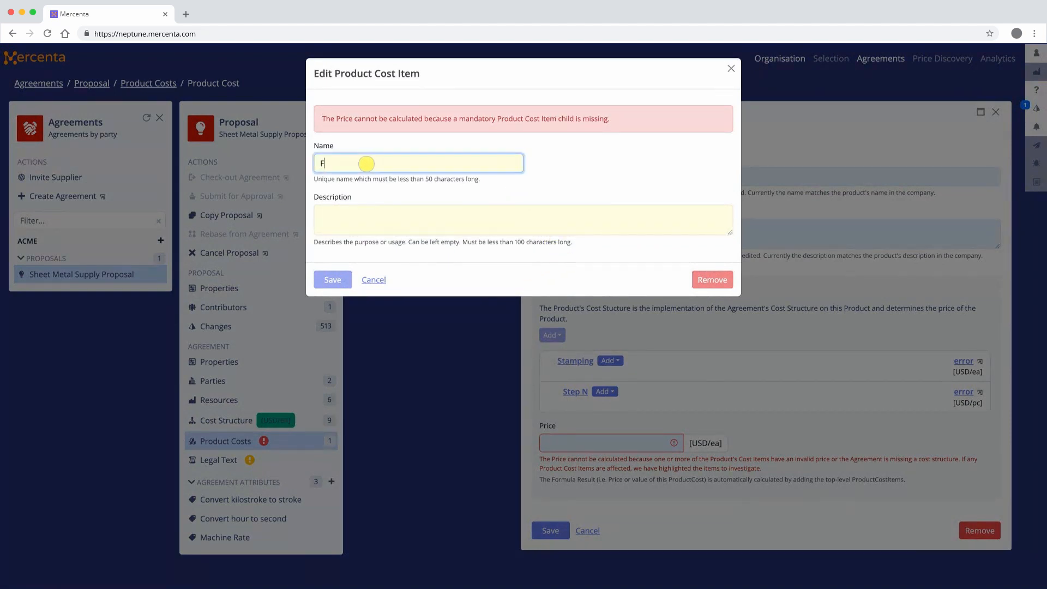
type("rame Supplrt")
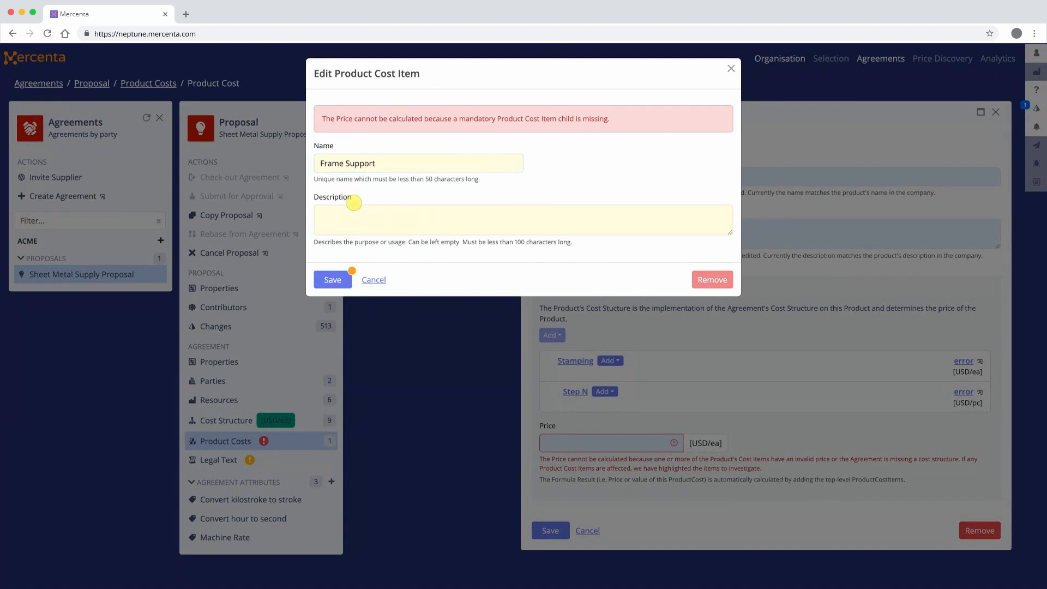
type("Frame supp")
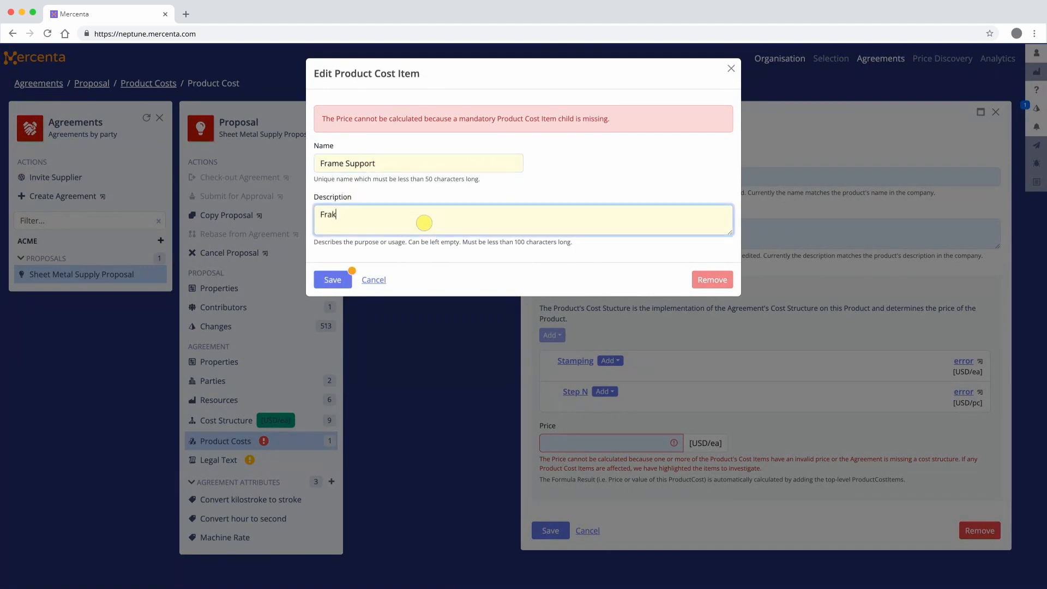
type("ort plate PLTN-12M-145S")
key("Tab")
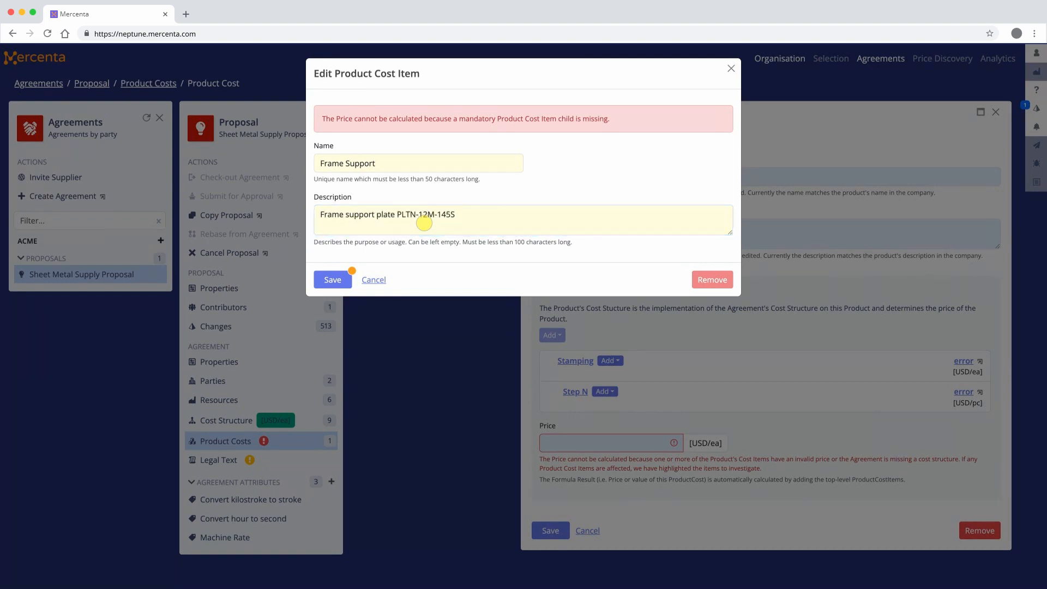
left_click(343, 282)
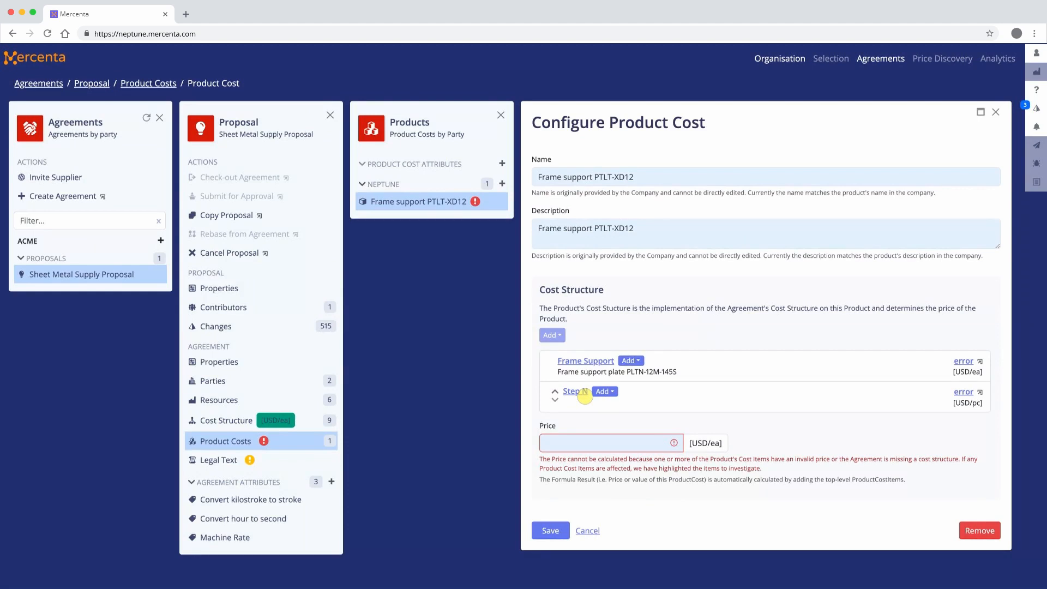
Rename the Step N cost item "Step 3: Flange" and describe it as "Step 3: Flange RH on 20t Stamping Machine.".
left_click(584, 394)
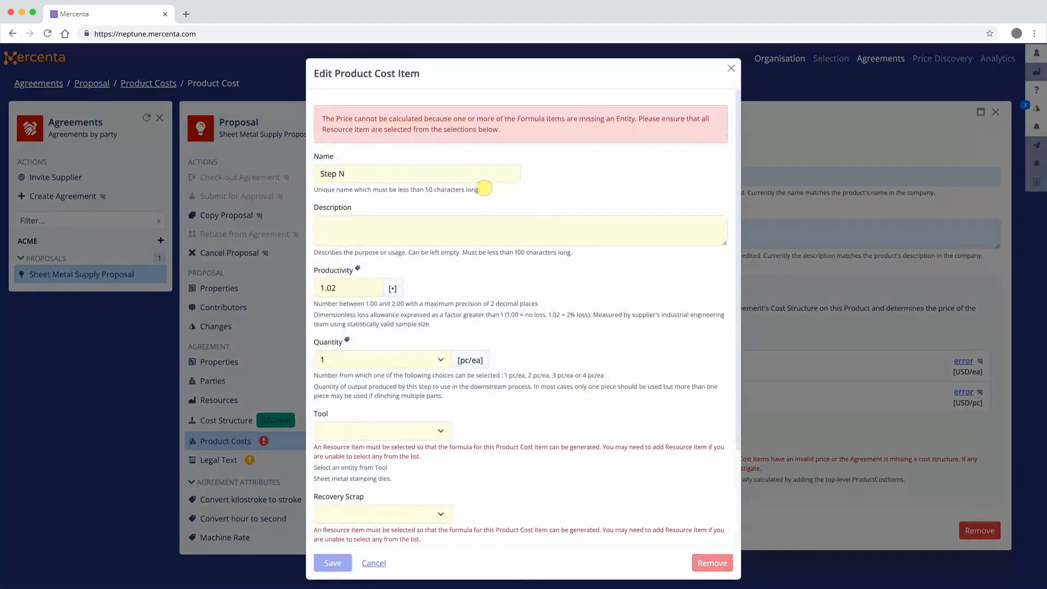
triple_click(462, 174)
key("BackSpace")
type("Step 3: Flange")
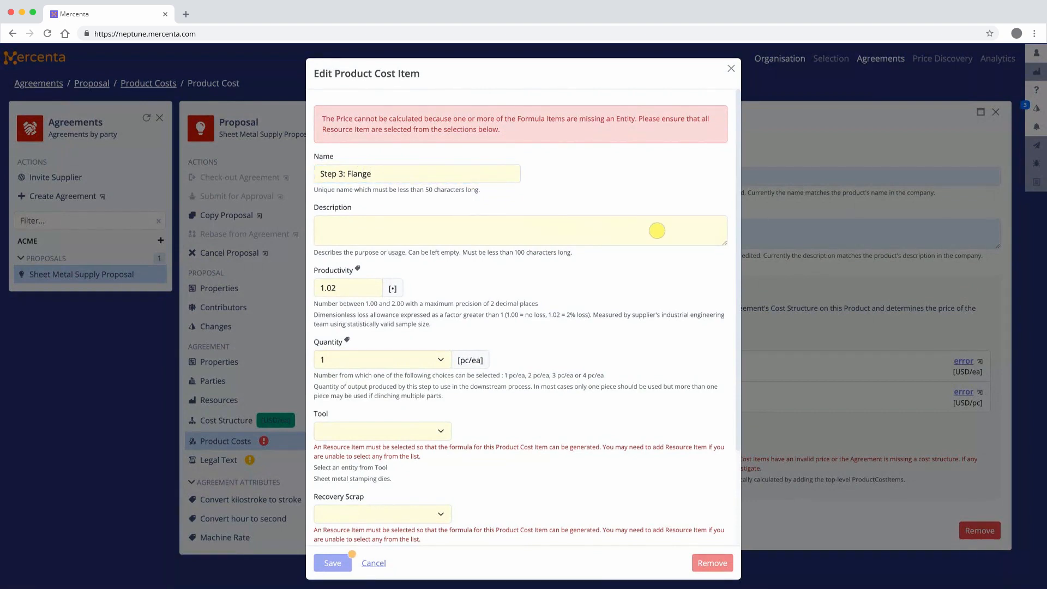
left_click(664, 231)
type("Step 3: Fla")
type("nge RH on 20t")
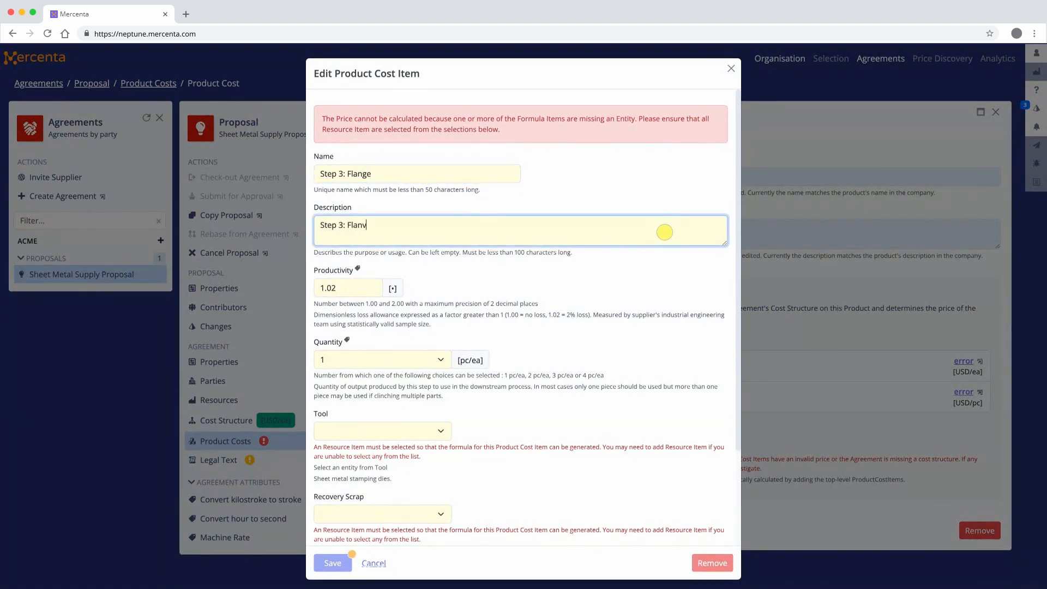
type(" Stamping Machine.")
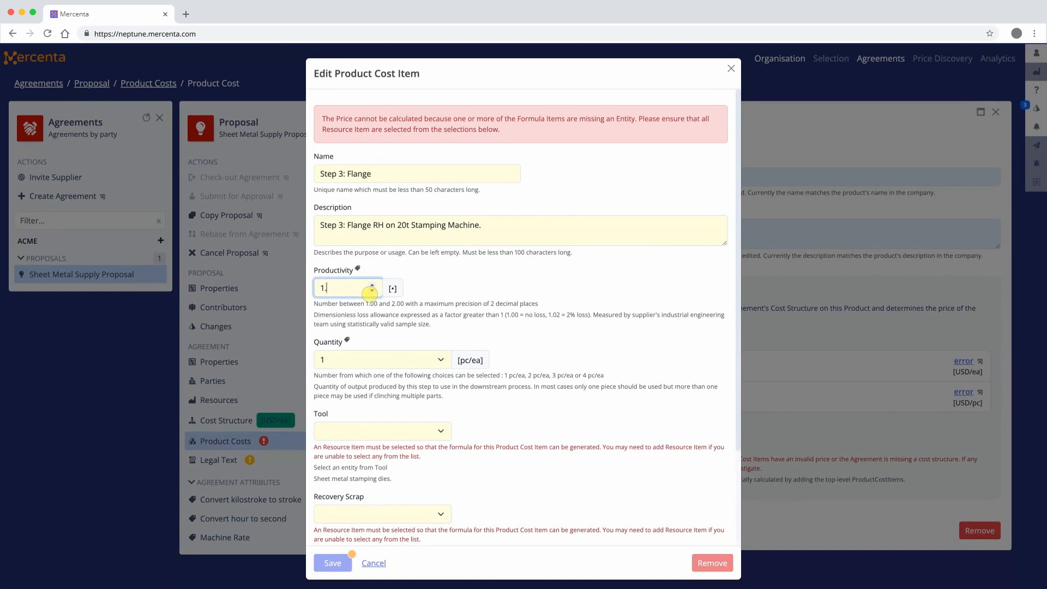
Set the flange step's productivity to 1.03, tool to PTLR-WMBM/13/3, recovery scrap to HDG Premium and stamping machine to 20t Pneumatic, and save.
left_click(371, 287)
scroll(370, 293, "down", 2)
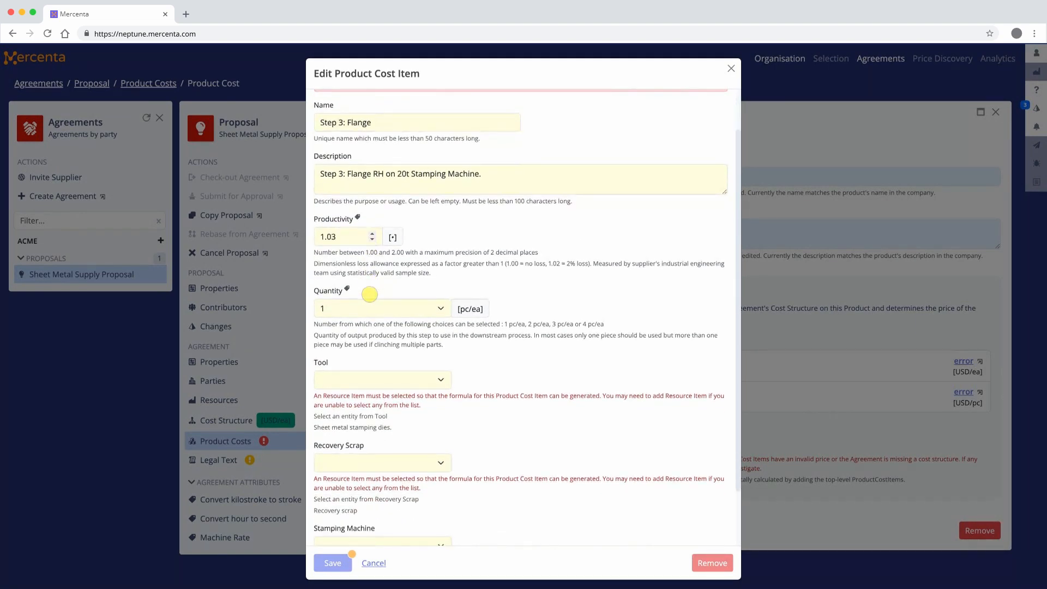
left_click(373, 317)
left_click(371, 319)
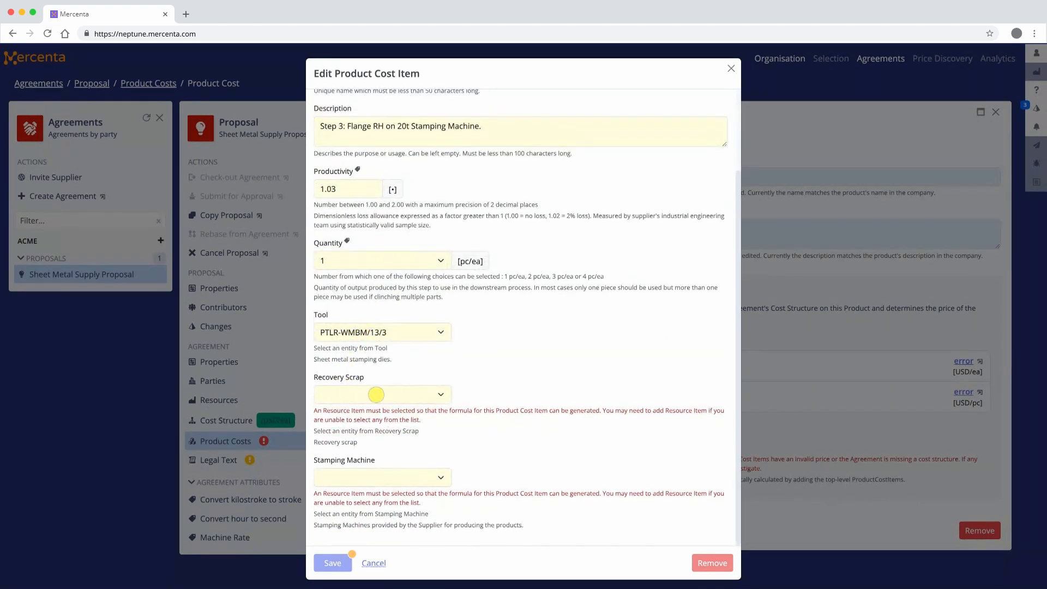
left_click(376, 395)
left_click(377, 394)
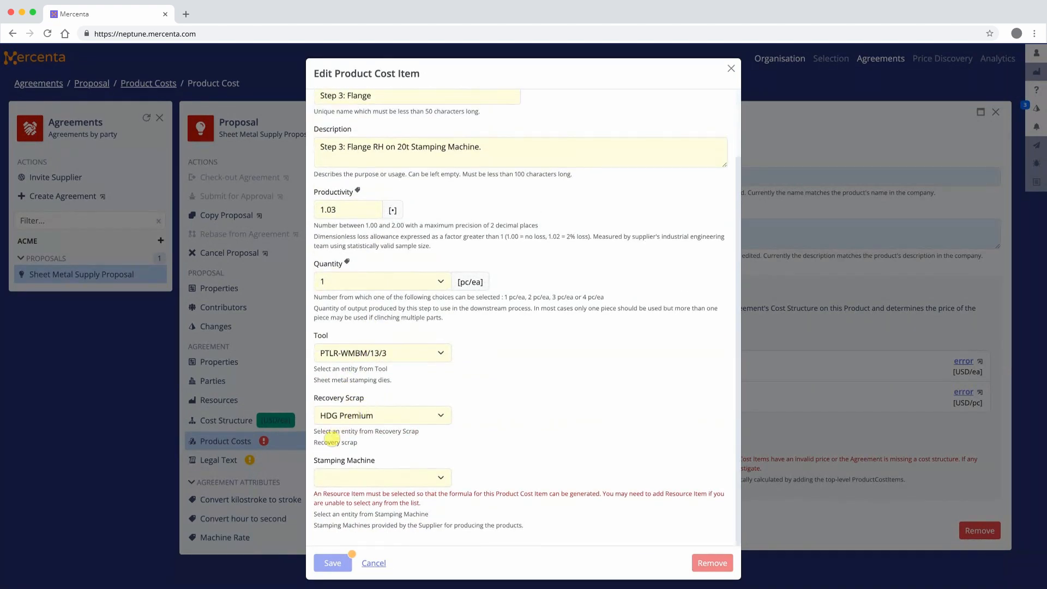
left_click(377, 476)
left_click(379, 476)
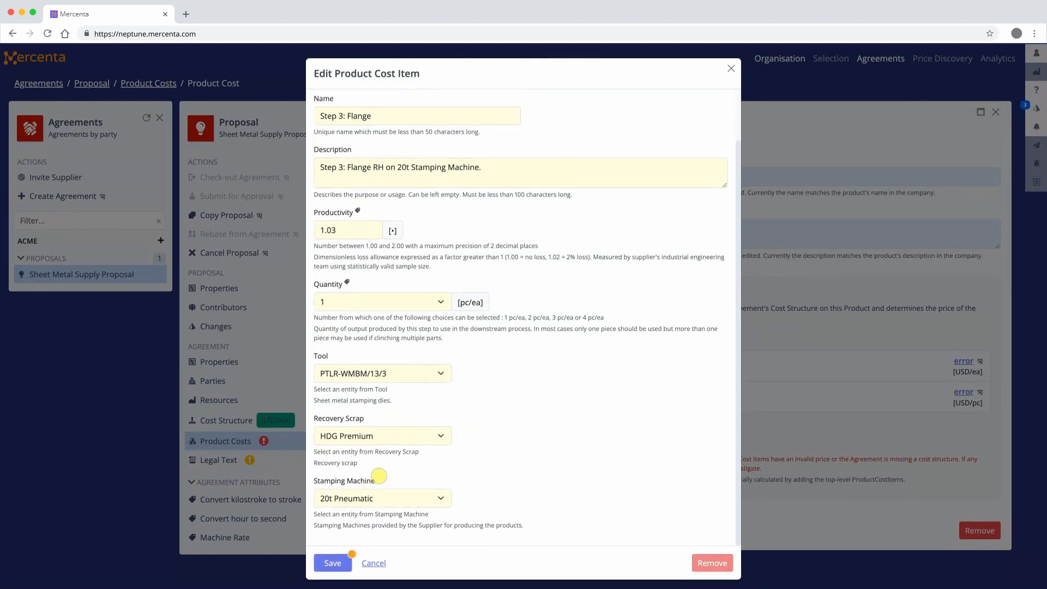
left_click(333, 563)
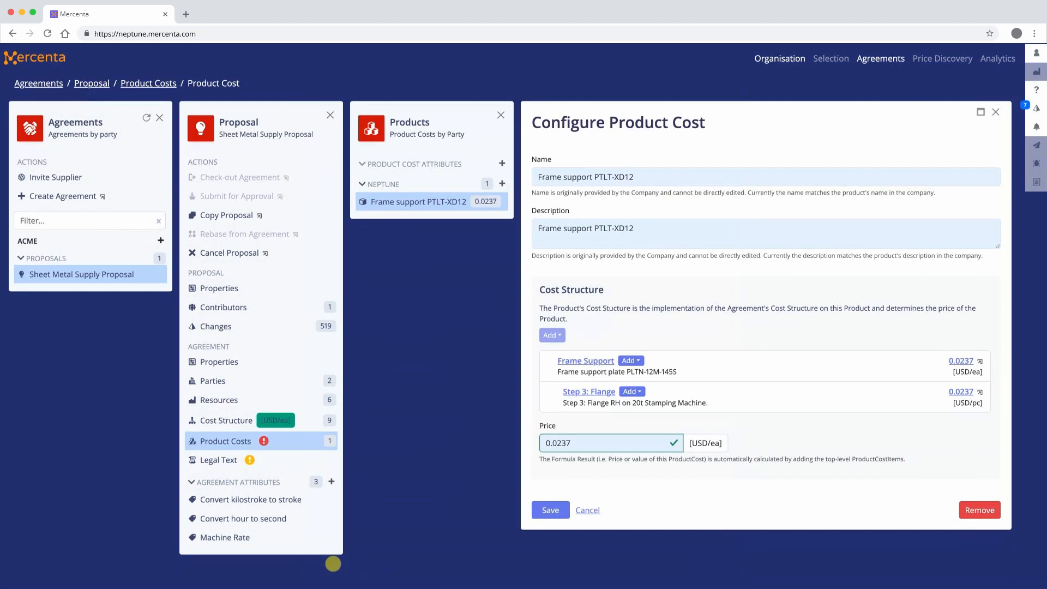
Add a Degrease item under Step 3: Flange, named "Degrease Frame" and described as "Clean frame on auto-degreaser".
left_click(628, 391)
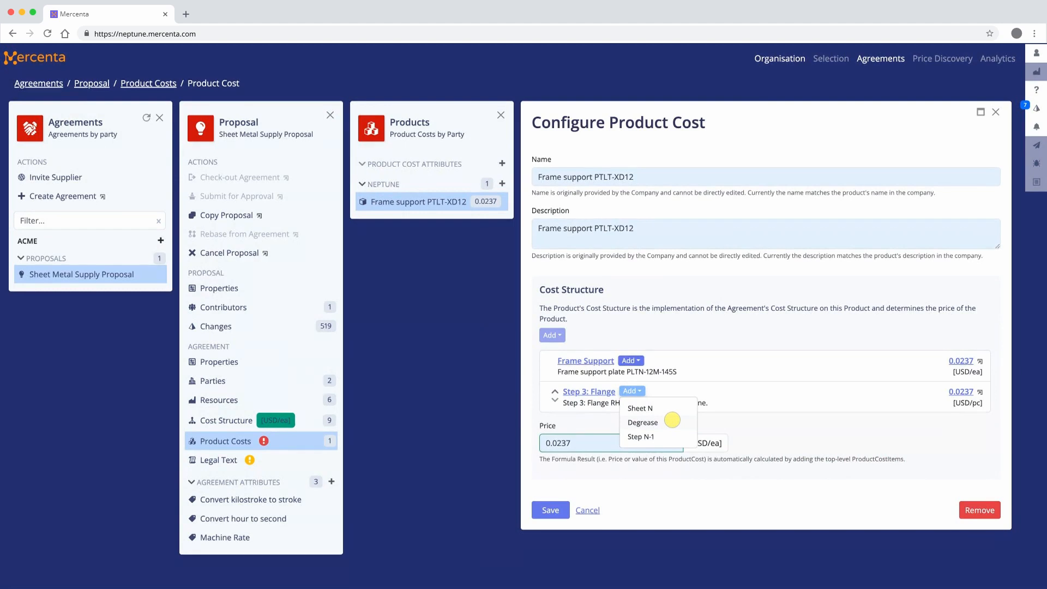
left_click(672, 419)
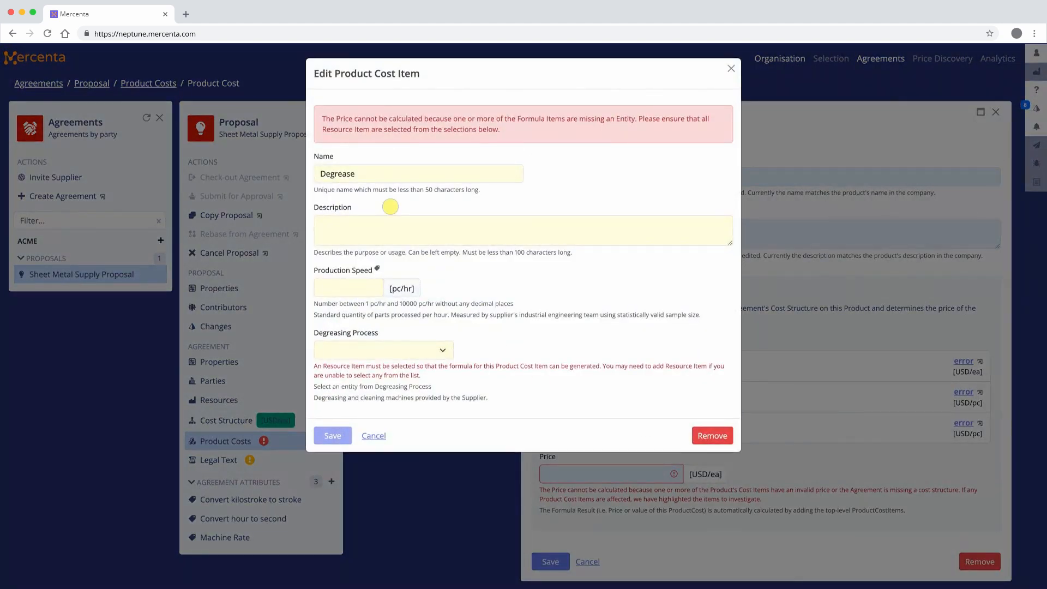
double_click(361, 173)
type("Degrease Frame")
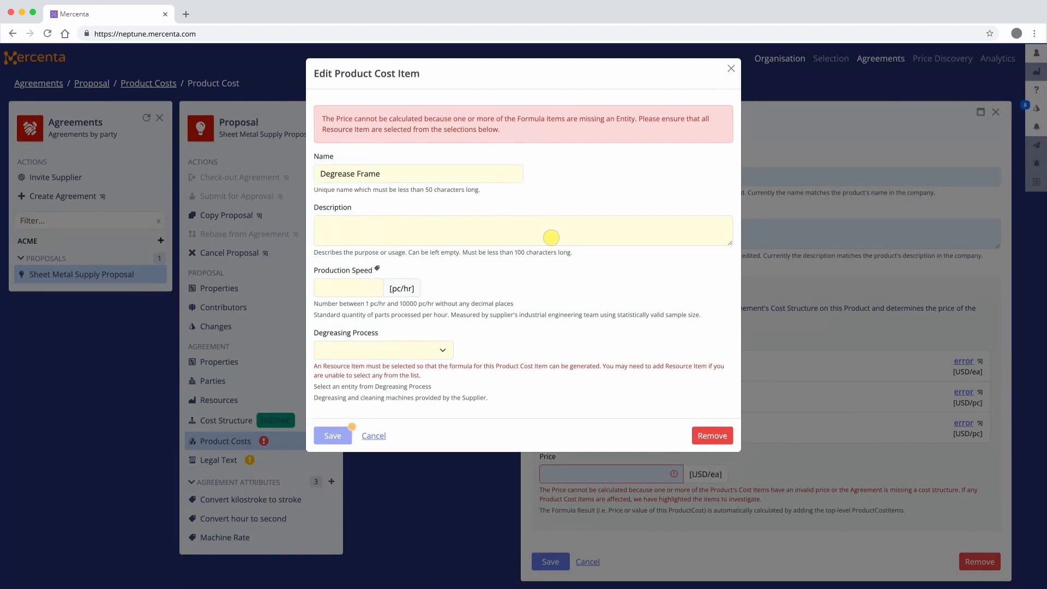
left_click(552, 241)
type("Clean frame on")
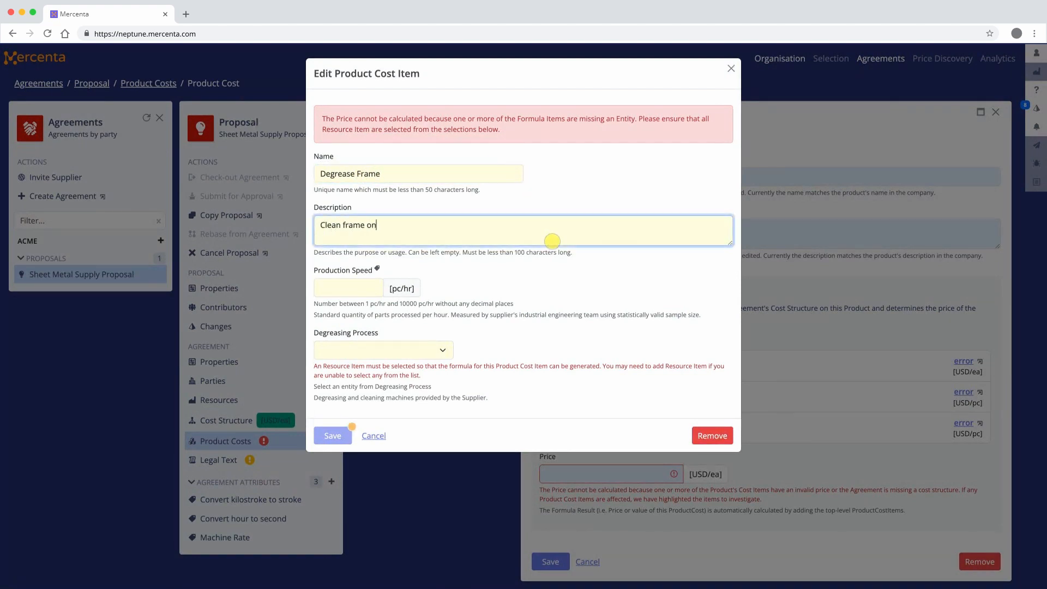
type(" auto-degreaser")
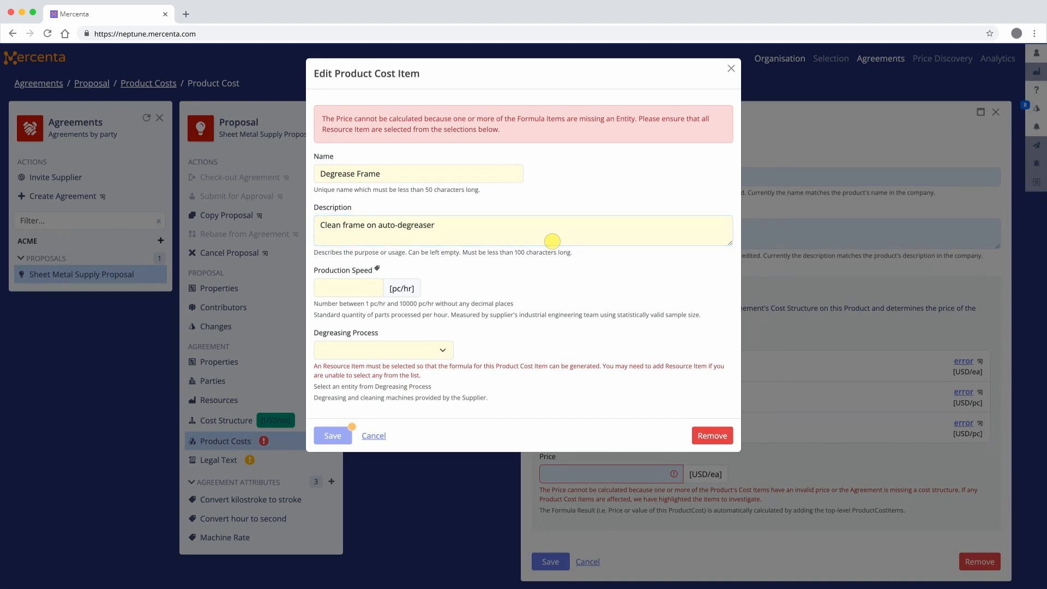
Set the degreasing item's production speed to 200 pc/hr and its process to Continuous (Auto), and save it.
left_click(375, 291)
type("200")
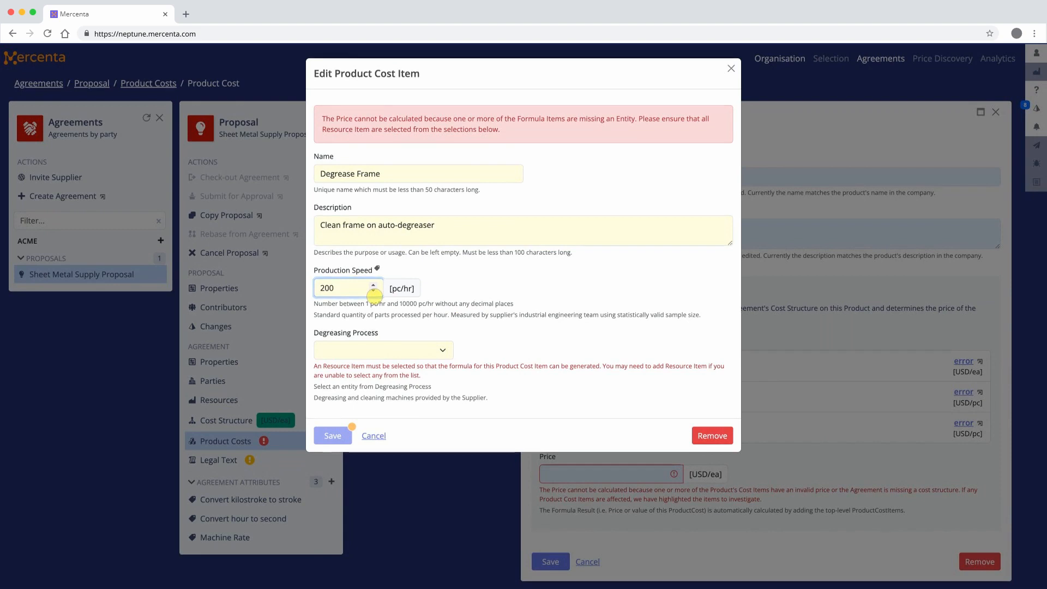
left_click(427, 350)
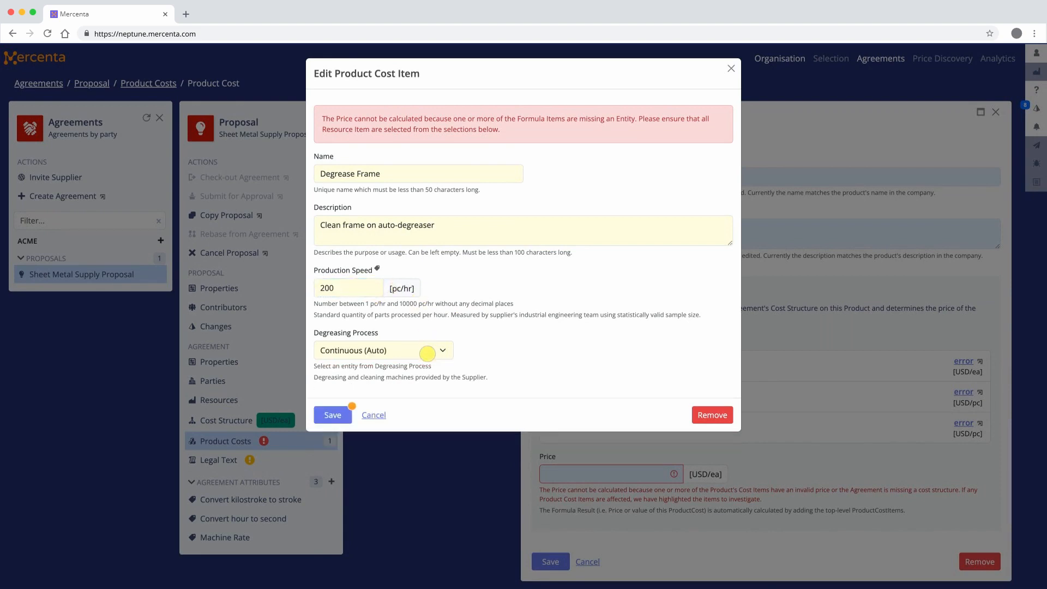
left_click(346, 414)
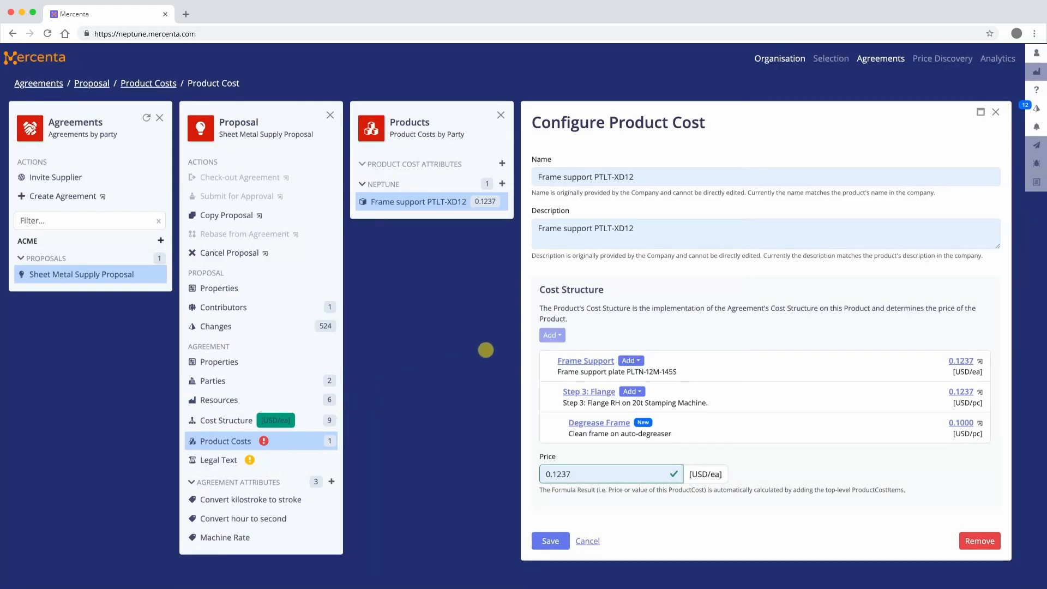
Add a Step N-1 item under Step 3: Flange, named "Step 2: Punch and Trim" and described as "Step 2: Punch and Trim on 50t Stamping Machine.".
left_click(641, 391)
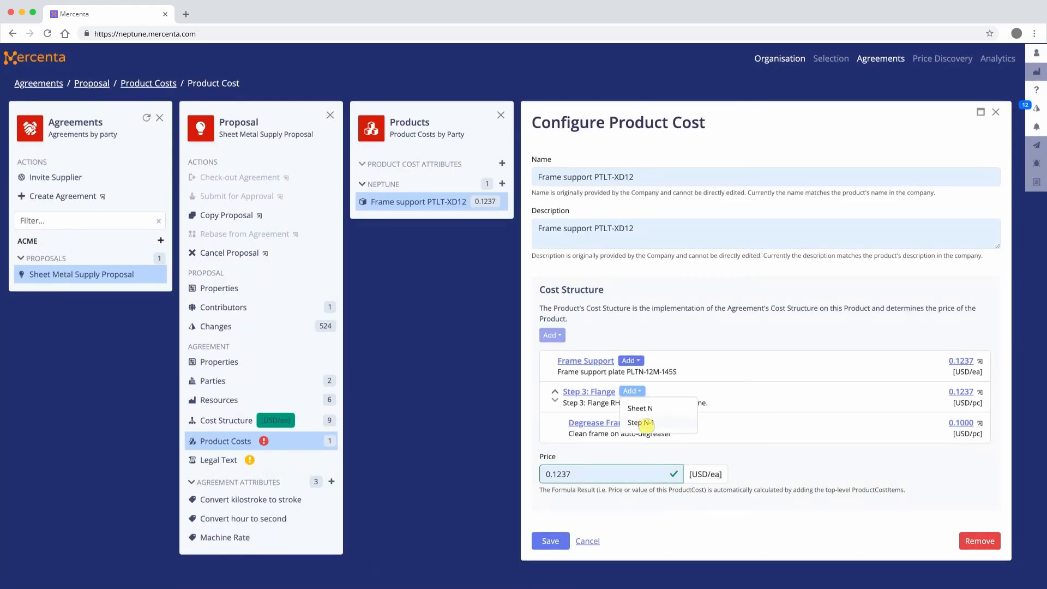
left_click(670, 423)
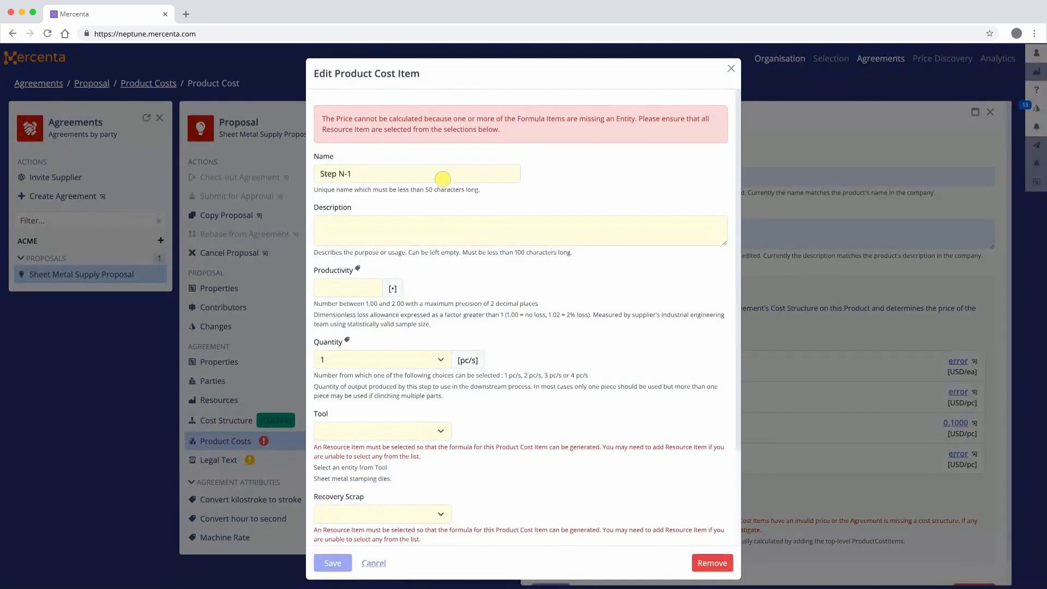
triple_click(442, 176)
type("Step 2: Punch and Trim")
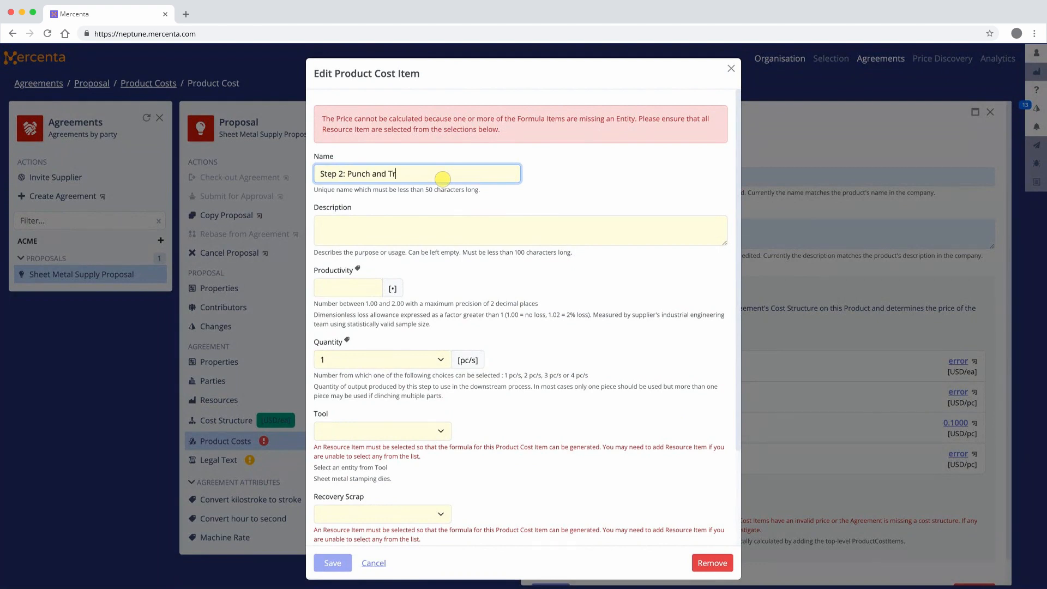
left_click(523, 236)
type("Ste")
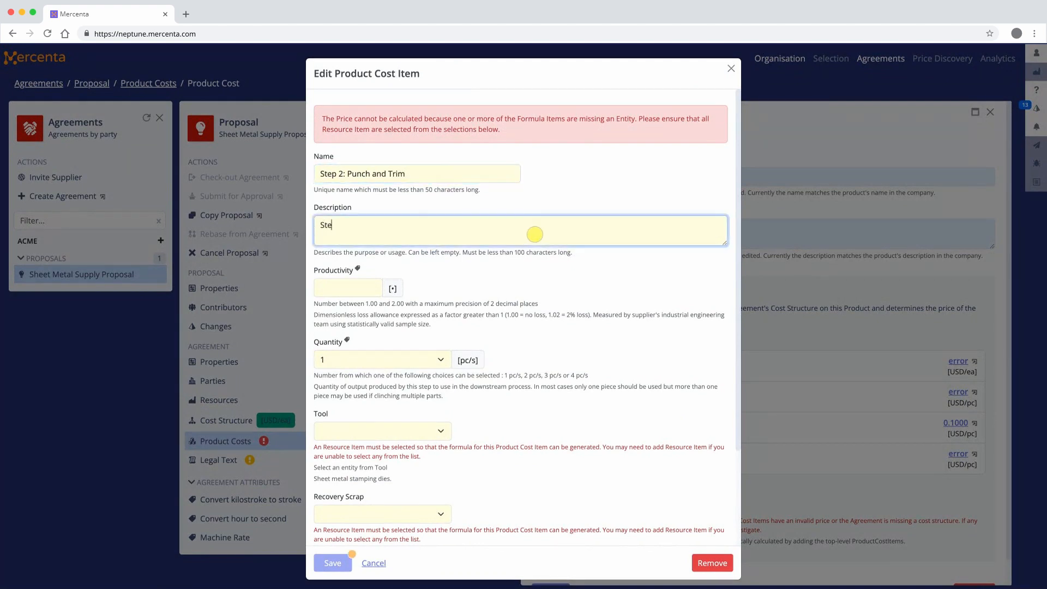
type("p 2: Punch and Trim on 50t Stamping Machine.")
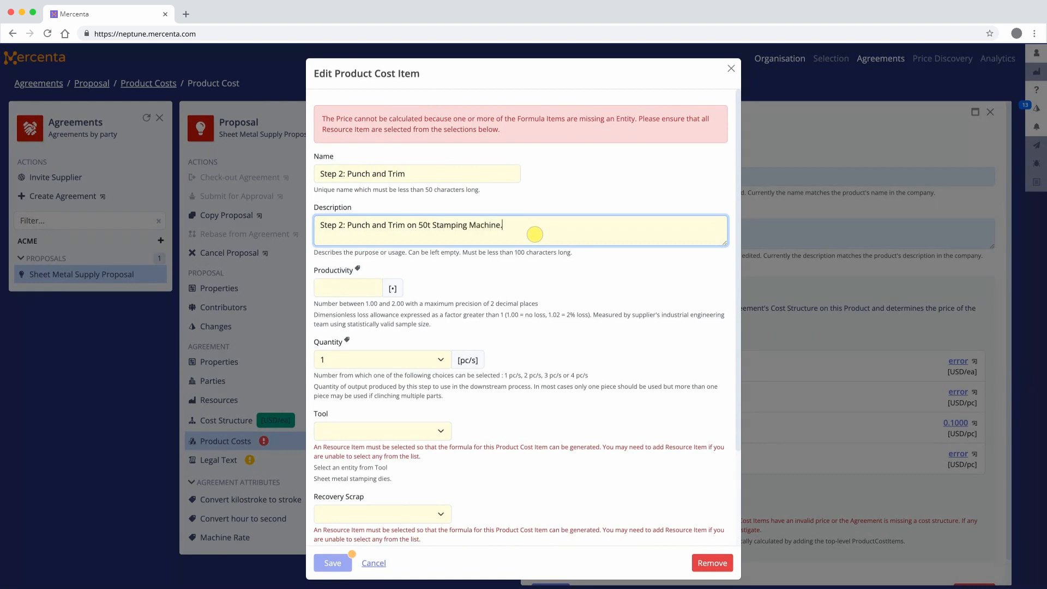
key("Tab")
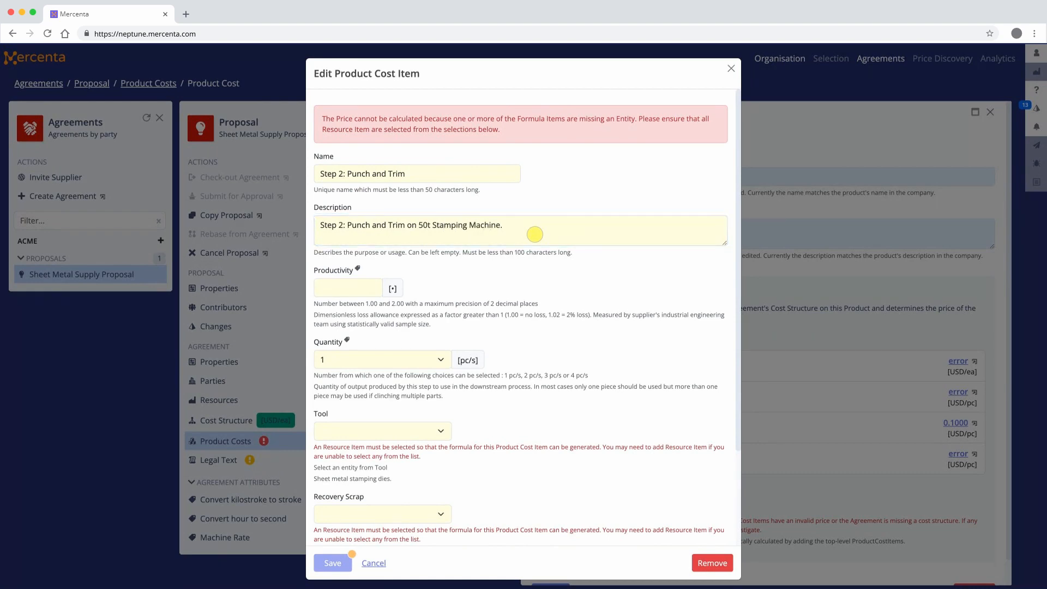
Set the punch and trim step's productivity to 1.02, tool to PTLR-WMBM/13/2 and recovery scrap to HDG Premium, choose its stamping machine, and save.
left_click(342, 287)
type("1.02")
scroll(349, 287, "down", 3)
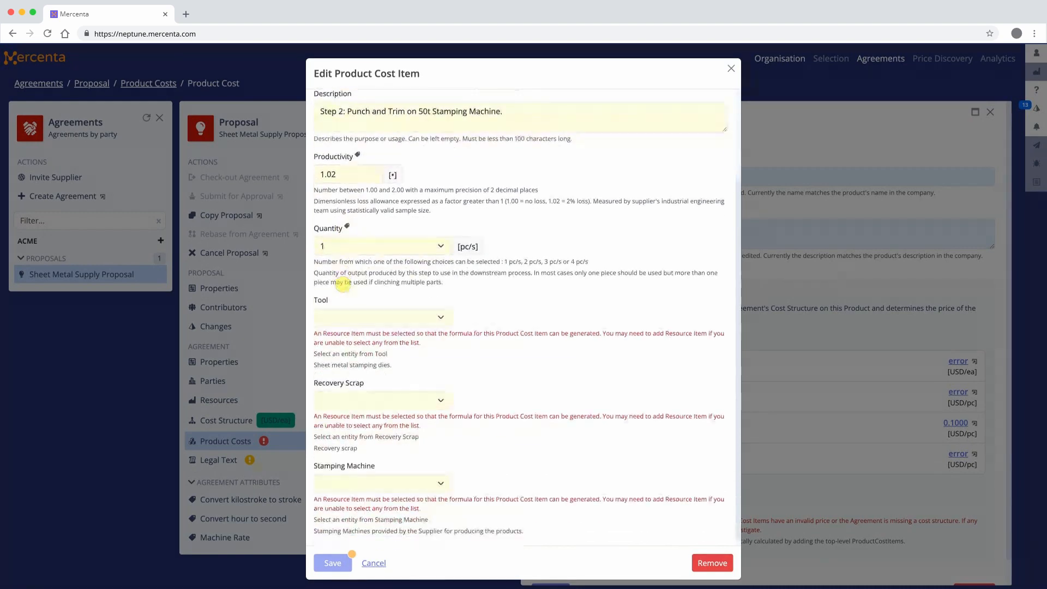
left_click(373, 316)
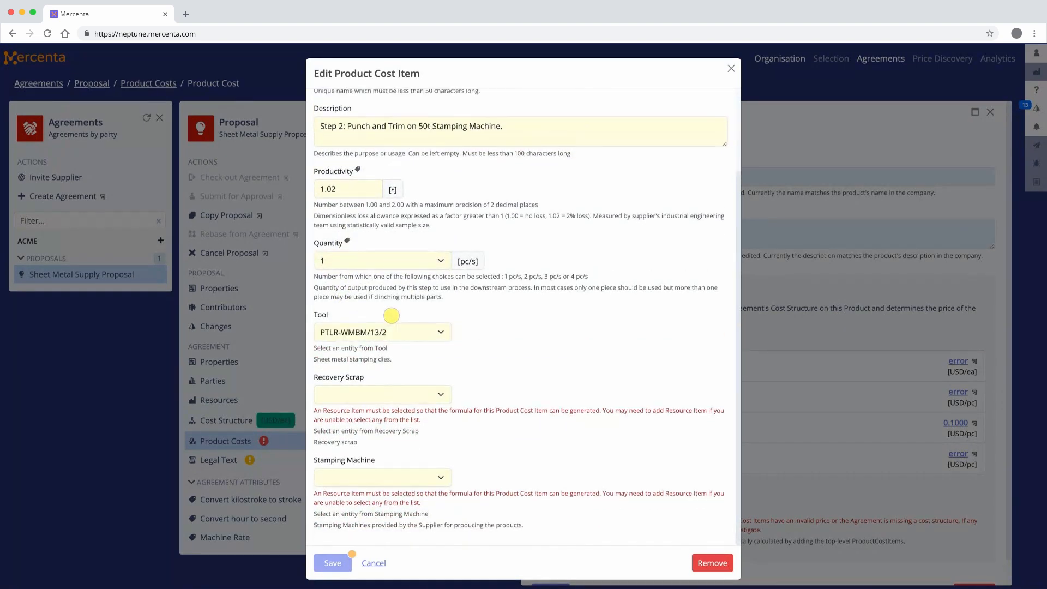
left_click(391, 390)
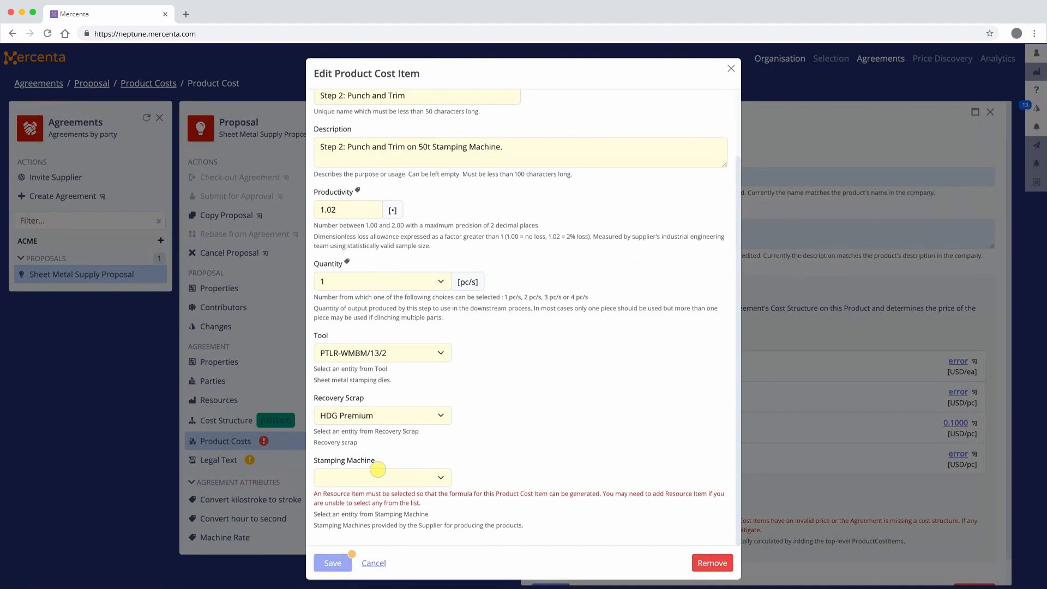
left_click(366, 474)
left_click(338, 565)
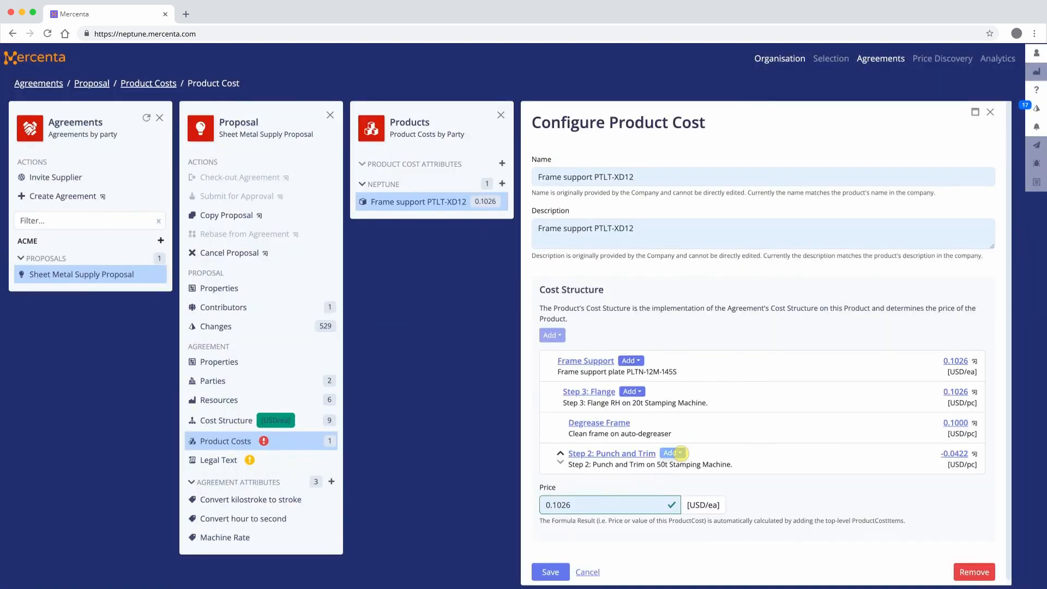
Add a Step N-2 item under Step 2: Punch and Trim, named "Step 1: Blank Frame" and described as "Step 1: Blank and form plate on 75t Stamping Machine.".
left_click(673, 454)
left_click(700, 485)
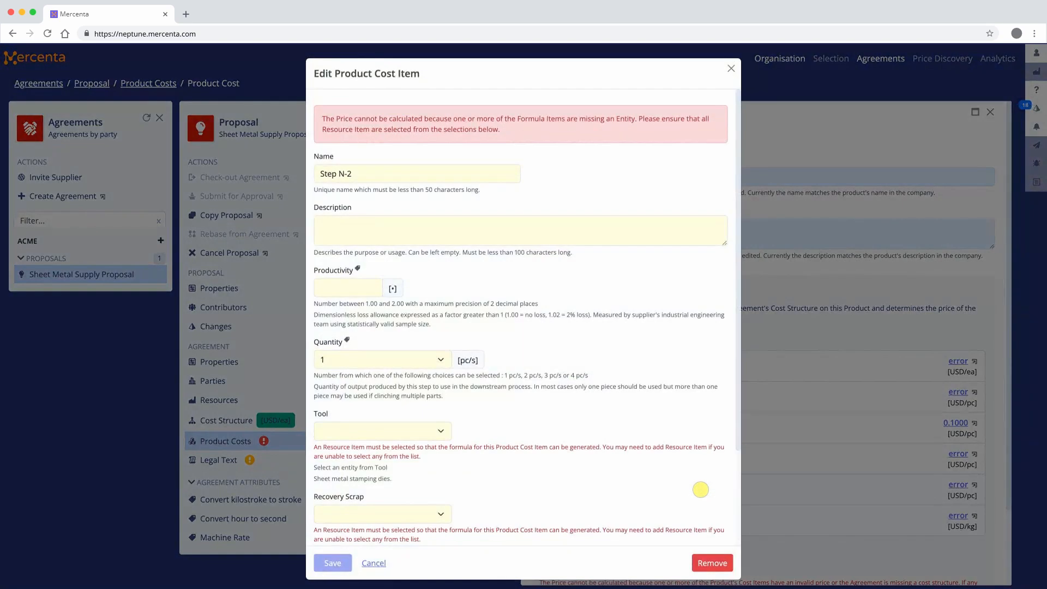
triple_click(362, 181)
type("Step 1: Blank Frame")
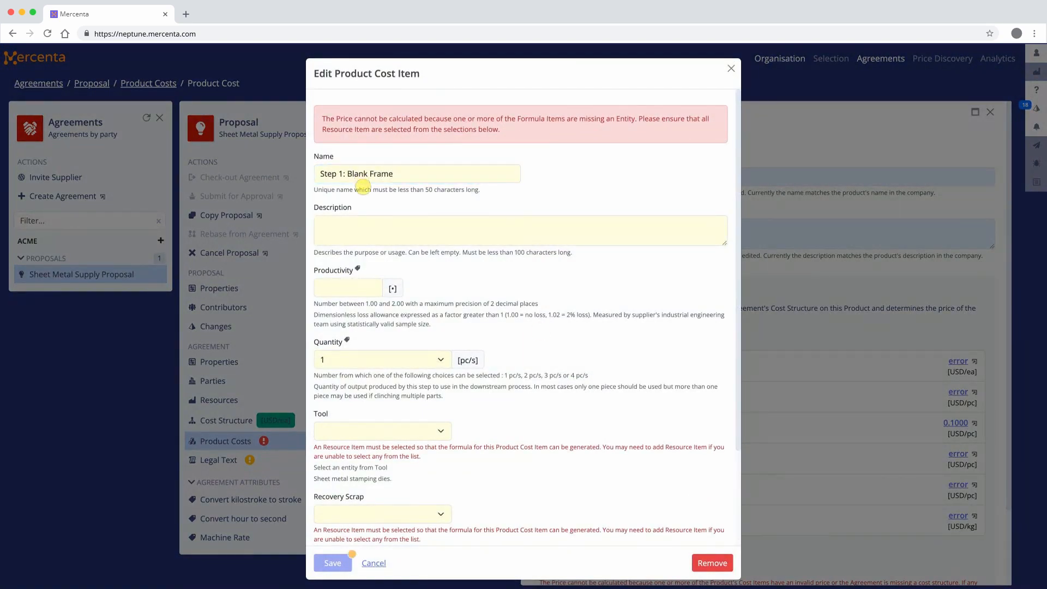
left_click(490, 230)
type("Step 1: Blank and form plate on 75t Stamping Machine.")
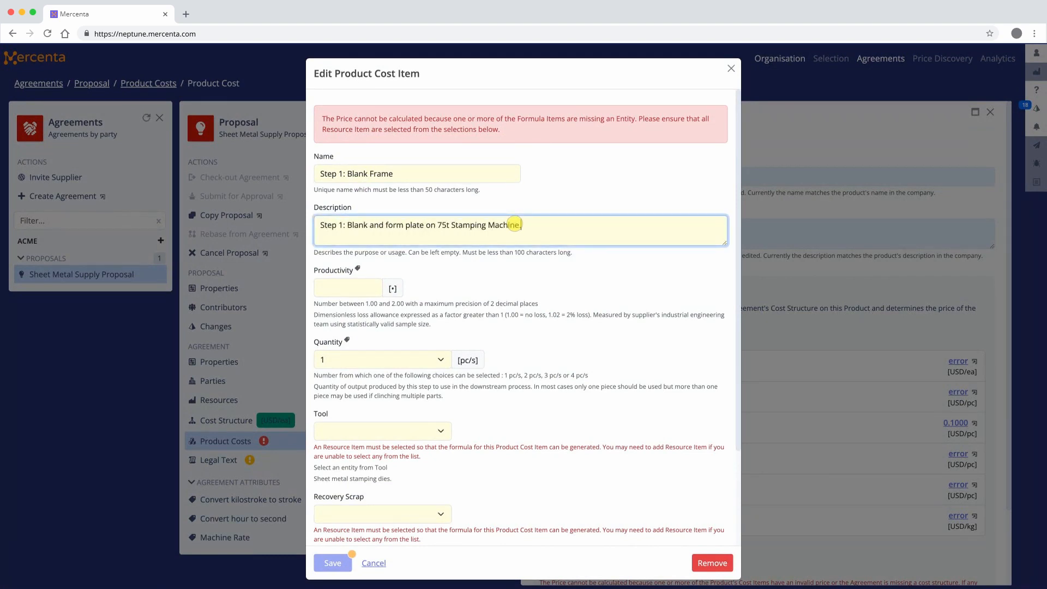
key("Tab")
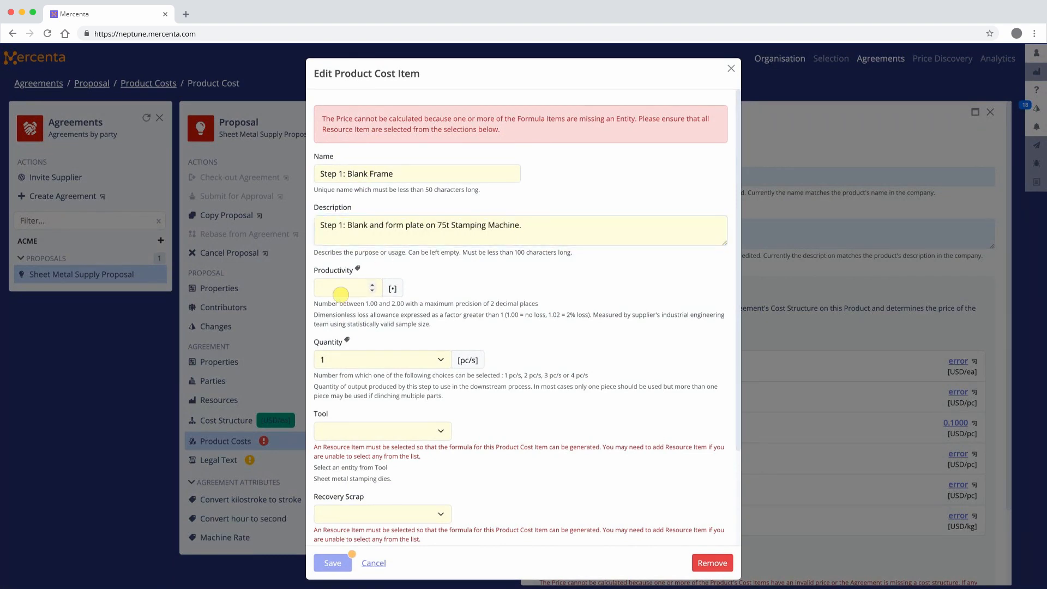
Set the Blank Frame step's productivity to 1.02, tool to PTLR-WMBM/13/1, recovery scrap to HDG Premium and stamping machine to 75t Mechanical, and save.
type("1.02")
scroll(341, 294, "down", 3)
left_click(394, 315)
left_click(395, 316)
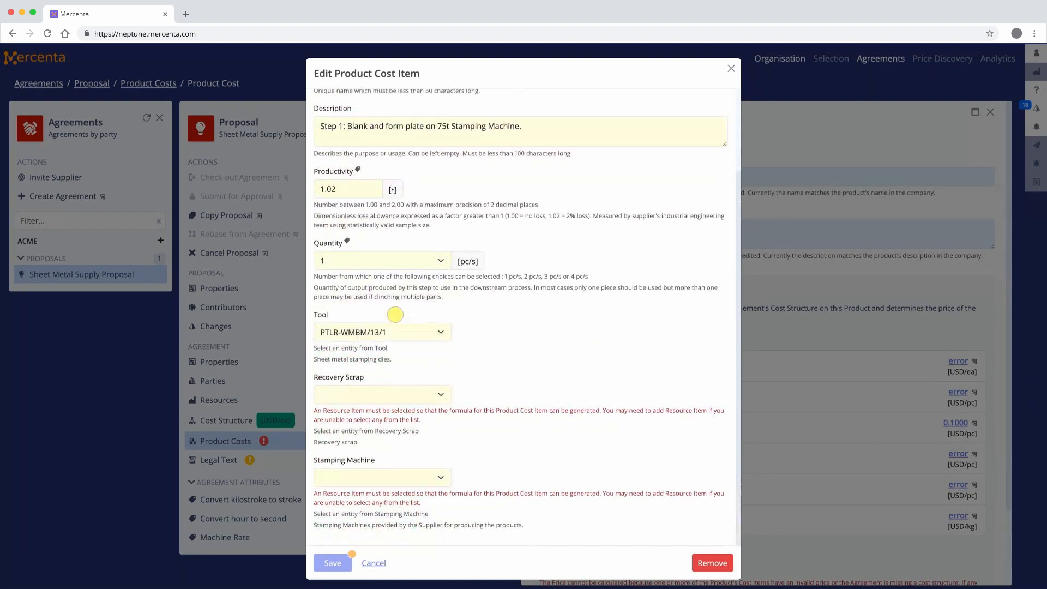
left_click(373, 393)
left_click(377, 393)
left_click(394, 477)
left_click(395, 479)
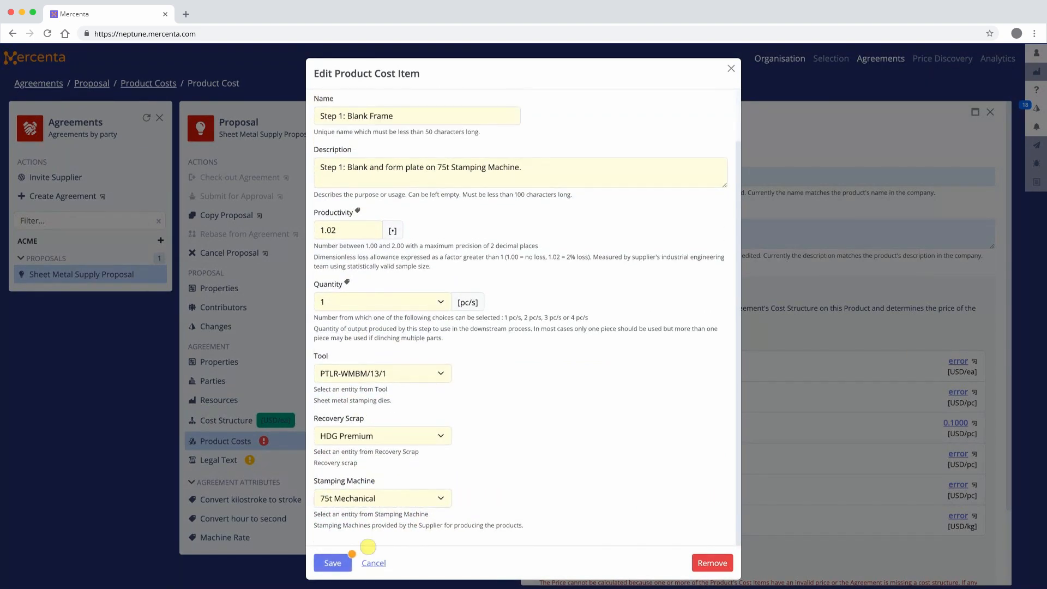
left_click(329, 565)
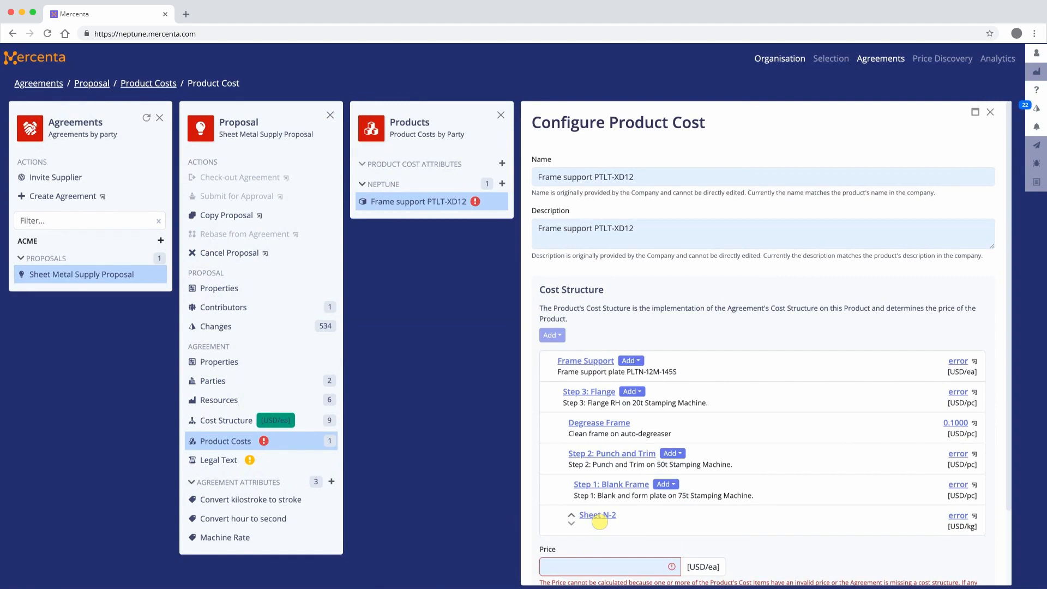
Rename the Sheet N-2 item as "Steel Sheet 250x100x0.80mm" and describe it as "Steel Sheet HDG Z180 FS 250x100x0.80mm".
left_click(599, 522)
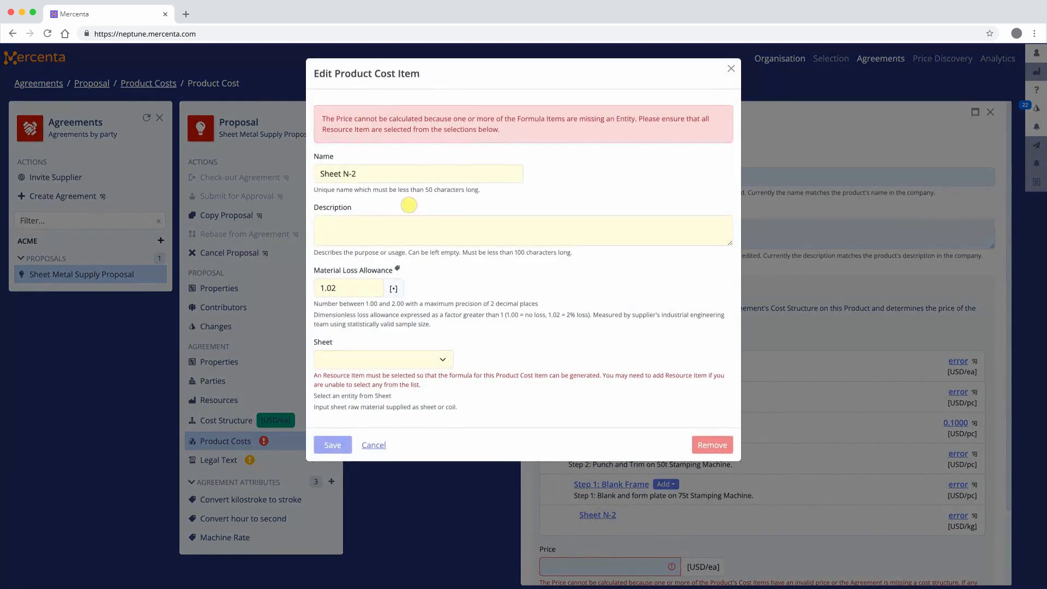
triple_click(415, 171)
type("Steel Sheet 250x100x0.80mm")
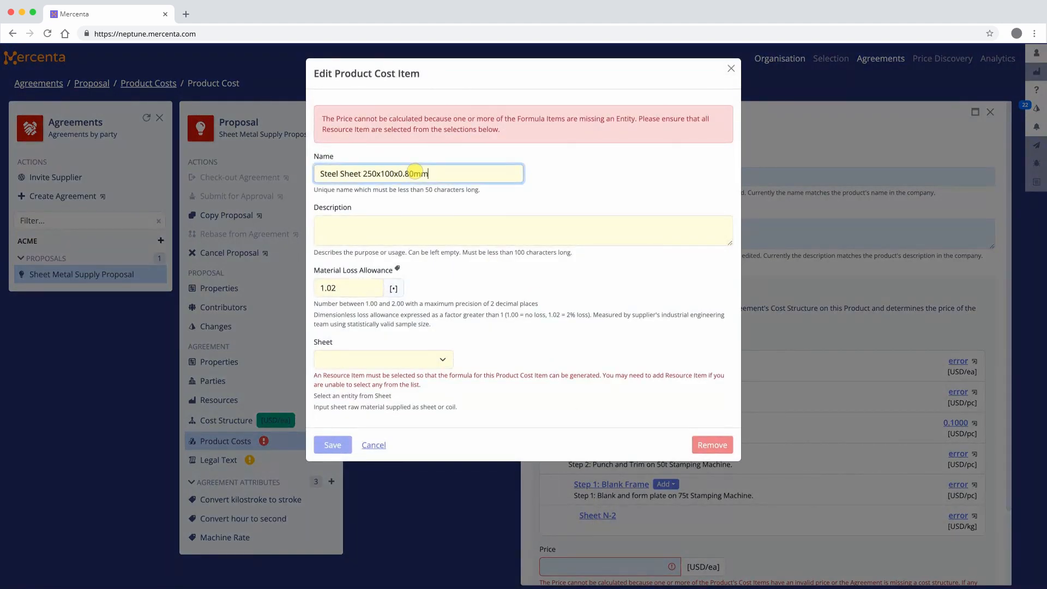
left_click(628, 228)
type("Steel S")
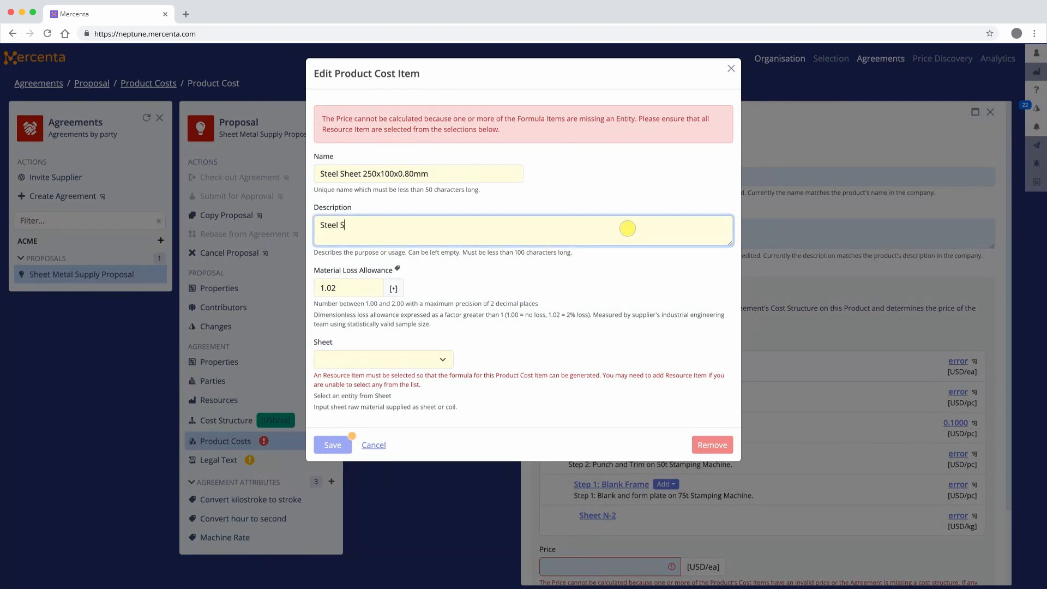
type("heet HDG Z180 FS 250x100x0.80mm")
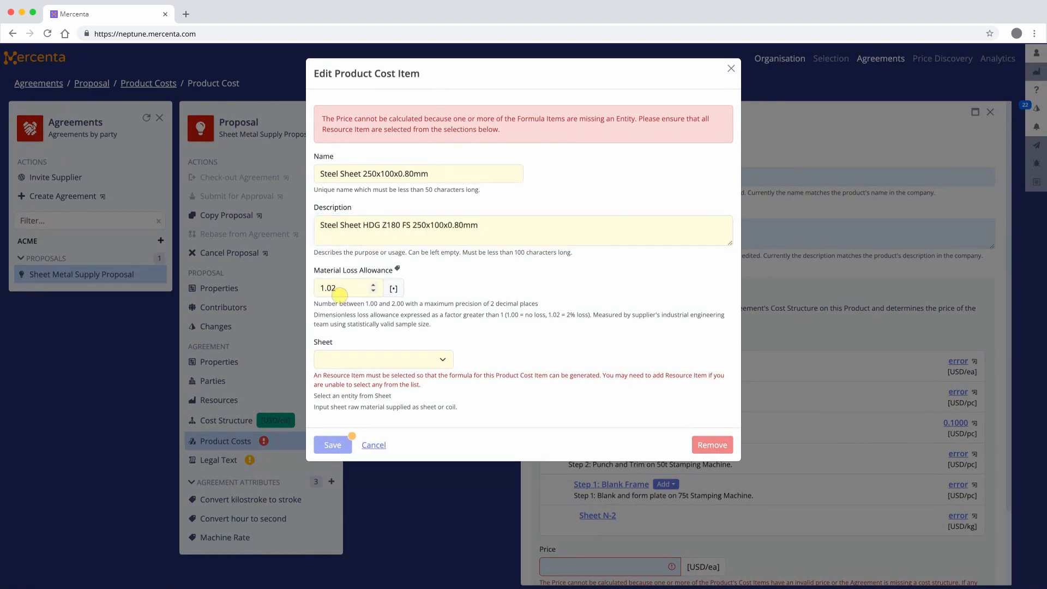
Set the steel sheet item's material loss allowance to 1.06 and its sheet to HDG Z60 250x100x0.80mm, and save it.
double_click(339, 295)
type("1.06")
left_click(433, 367)
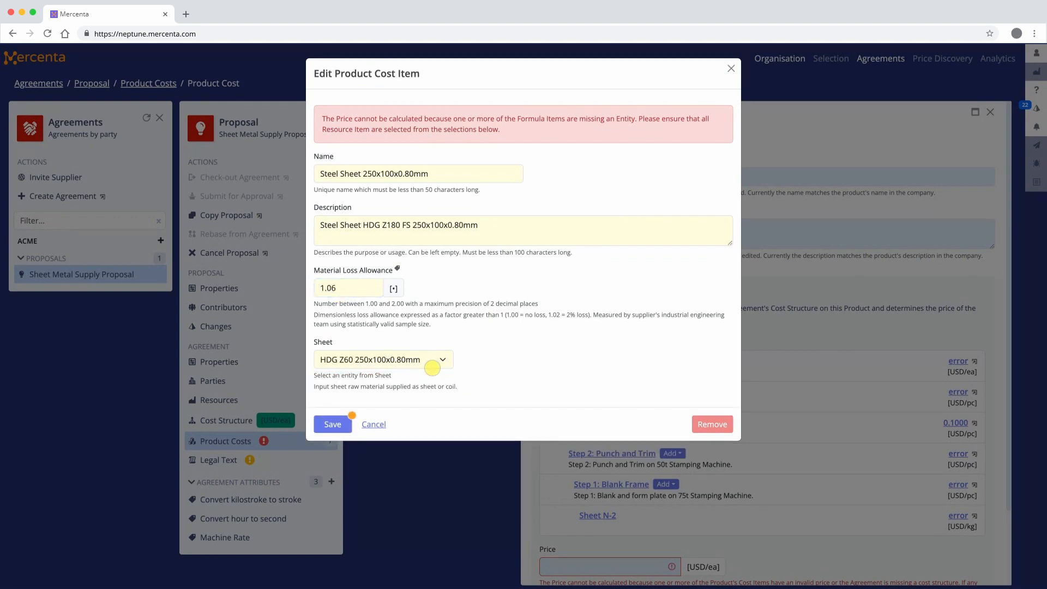
left_click(327, 422)
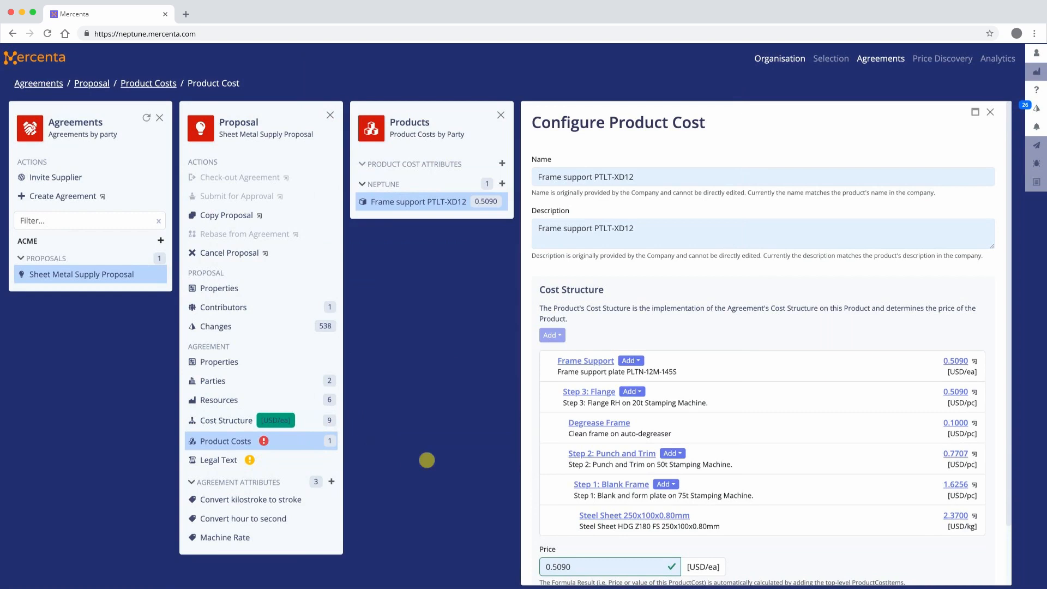
Add a Step N item under Frame Support, named "Step 2: Form Support" and described as "Step 2: Form and trim Support 50t Stamping Machine.".
left_click(631, 361)
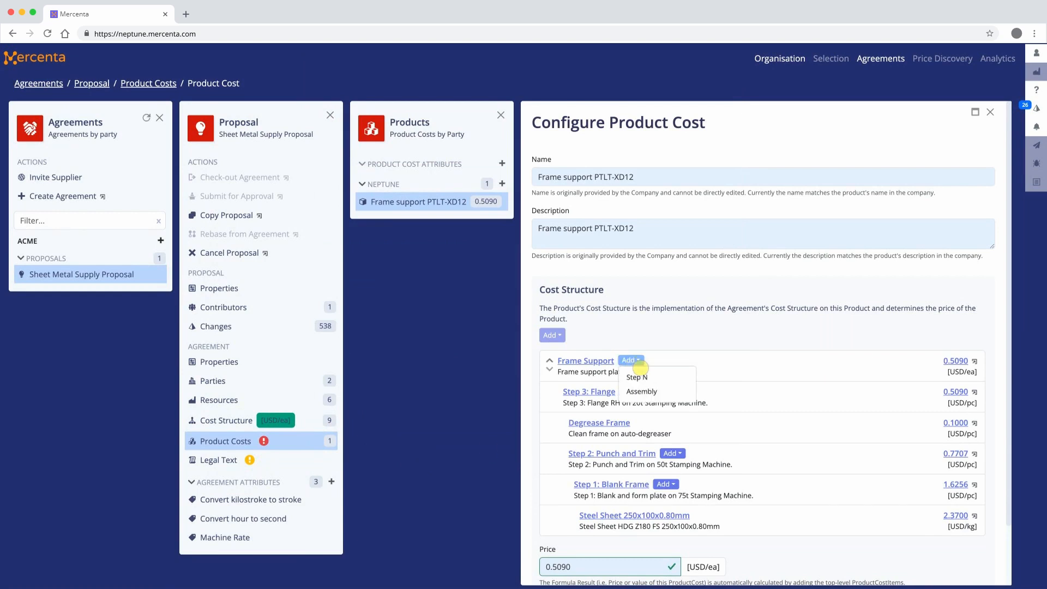
left_click(640, 377)
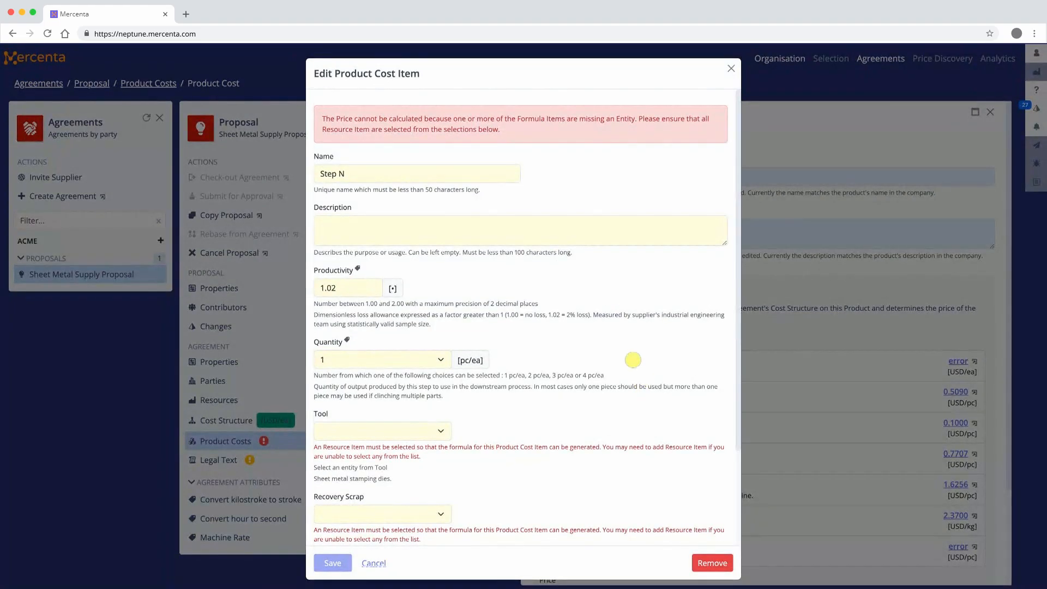
triple_click(408, 179)
key("BackSpace")
type("Step 2: Form Support")
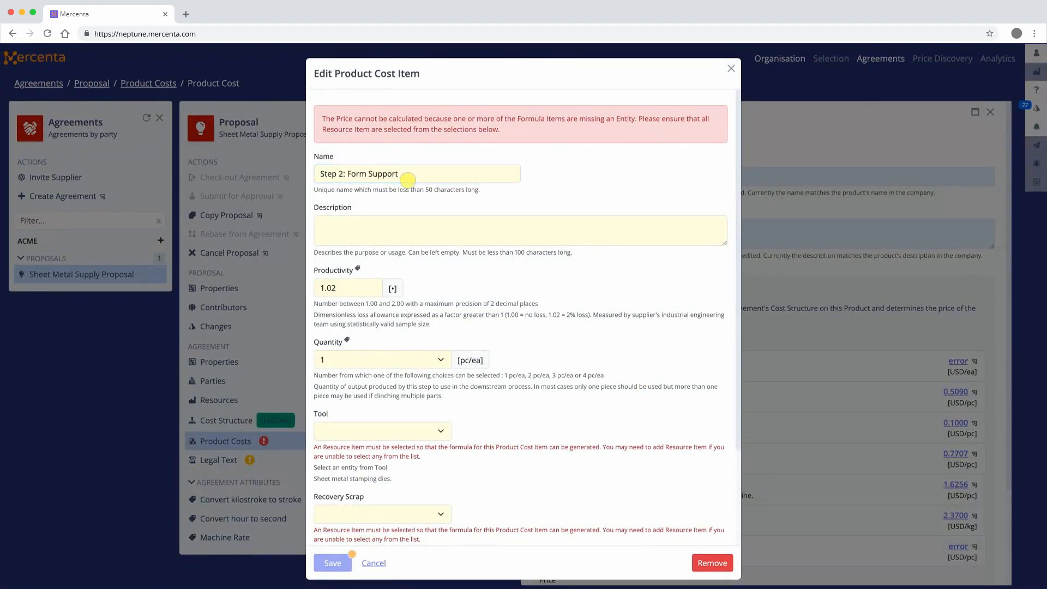
left_click(412, 236)
type("Step 2: Form an")
type("d trim Support 50t Stamping Machine.")
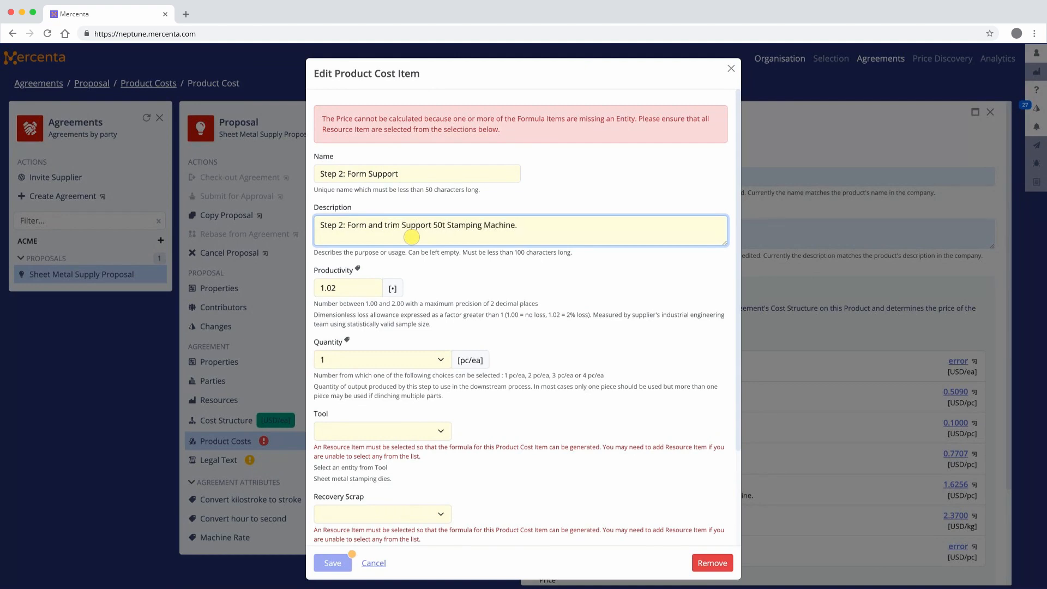
key("Tab")
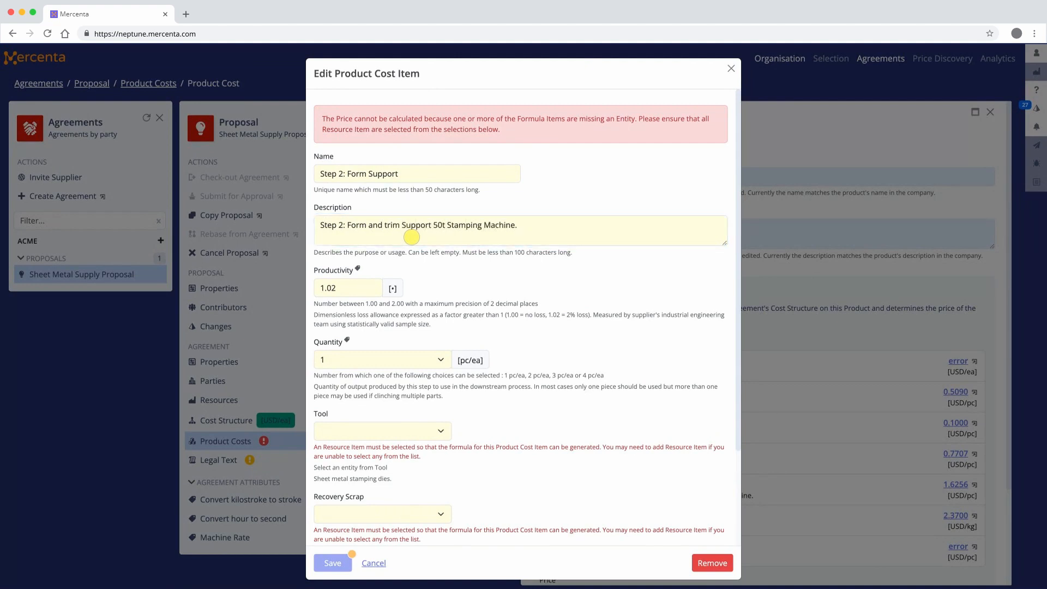
Set the Form Support step's tool to PTJK-JSGA/73/2 and recovery scrap to HDG Premium, choose its stamping machine, and save.
scroll(412, 237, "down", 2)
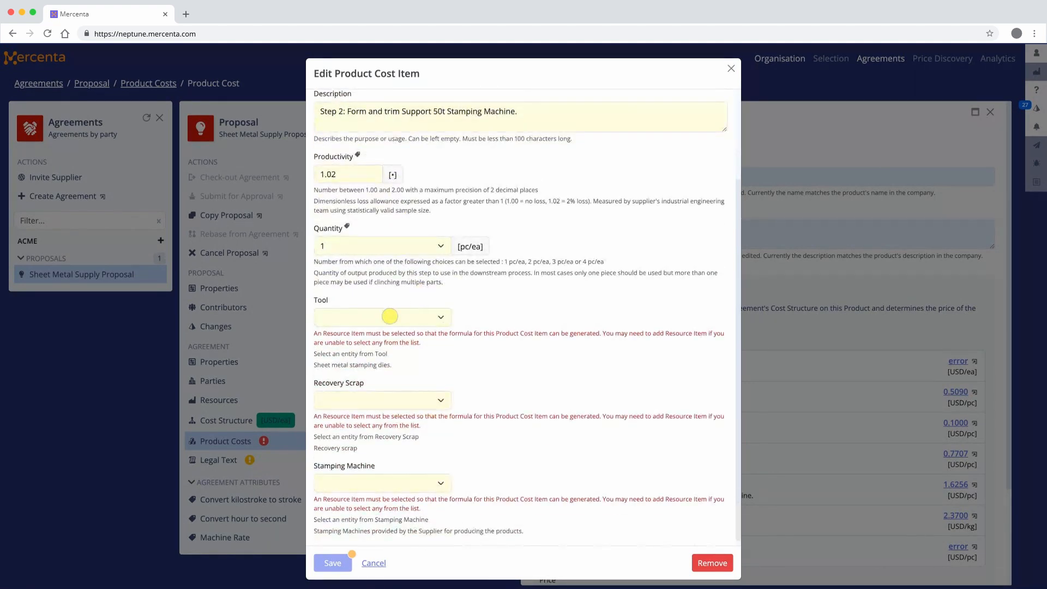
left_click(391, 316)
left_click(409, 401)
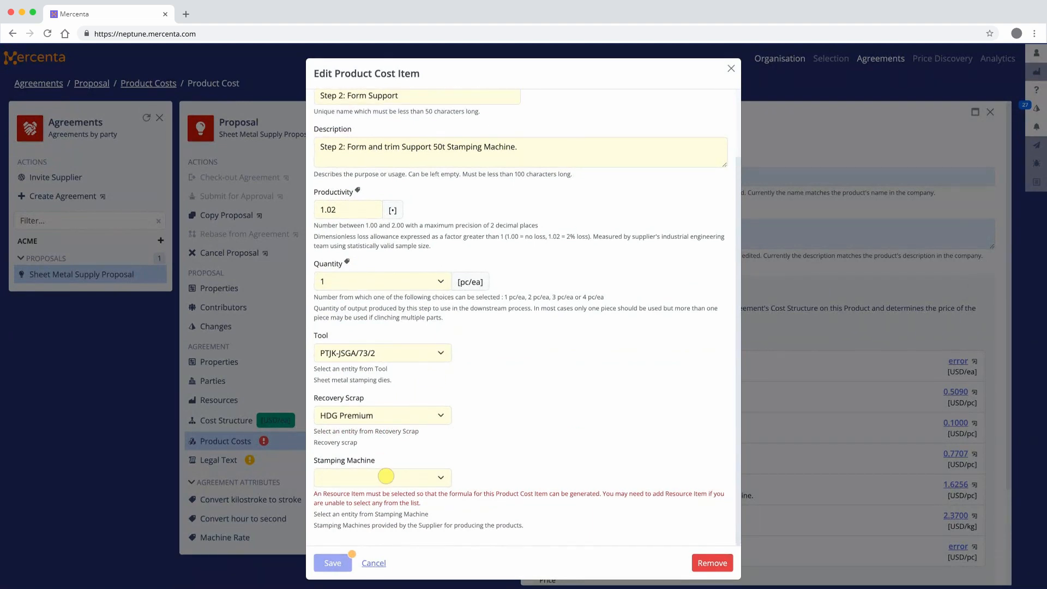
left_click(387, 476)
left_click(350, 556)
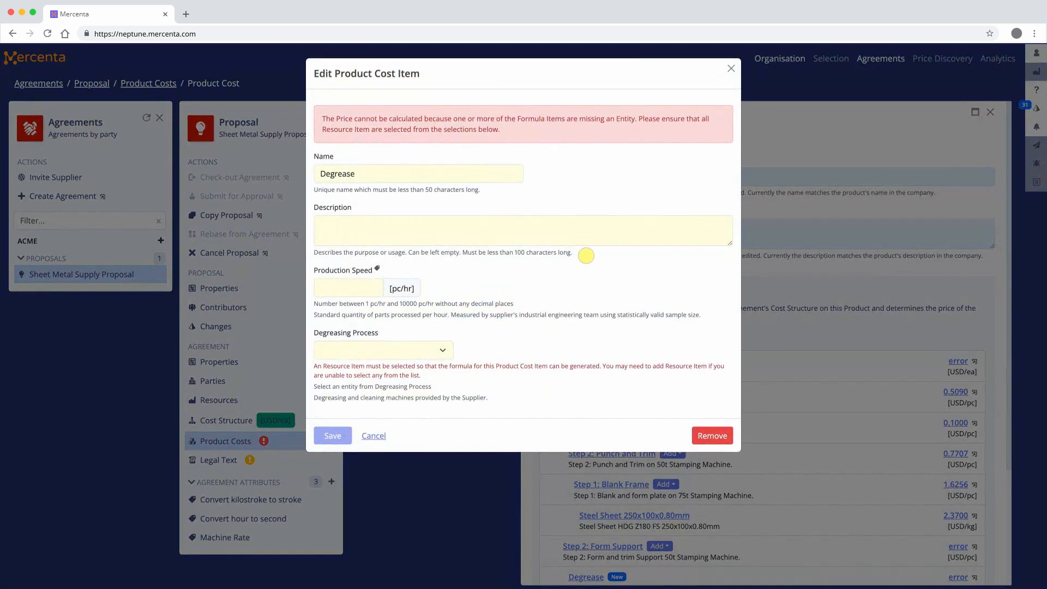
Name the new Degrease item under Step 2: Form Support "Degrease Support" and describe it as "Degrease Support on Continuous degreaser".
triple_click(401, 173)
type("Degrease Support")
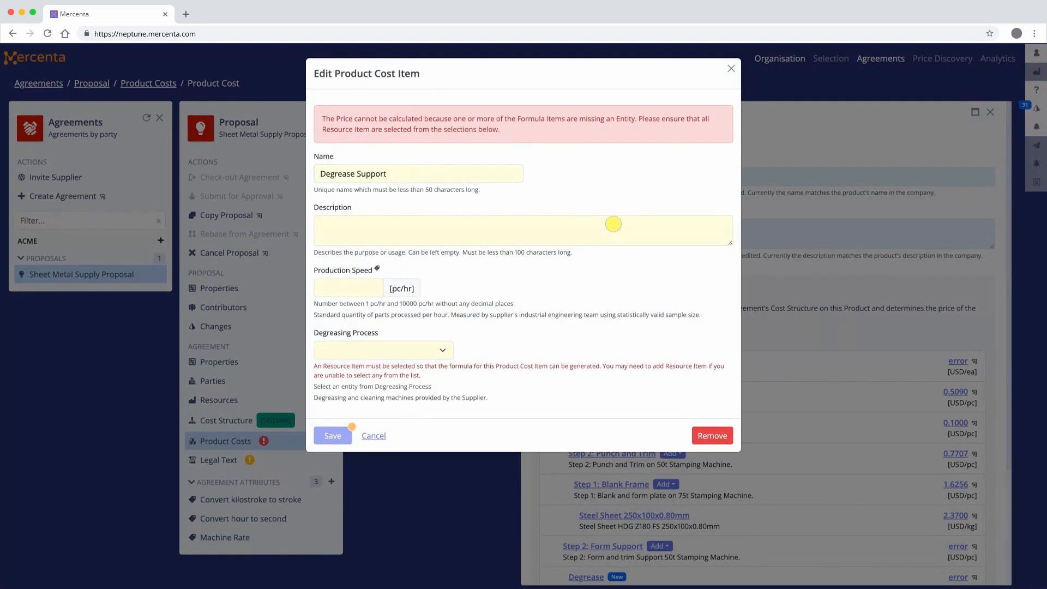
left_click(613, 224)
type("Degrease Support on Continuous degreaser")
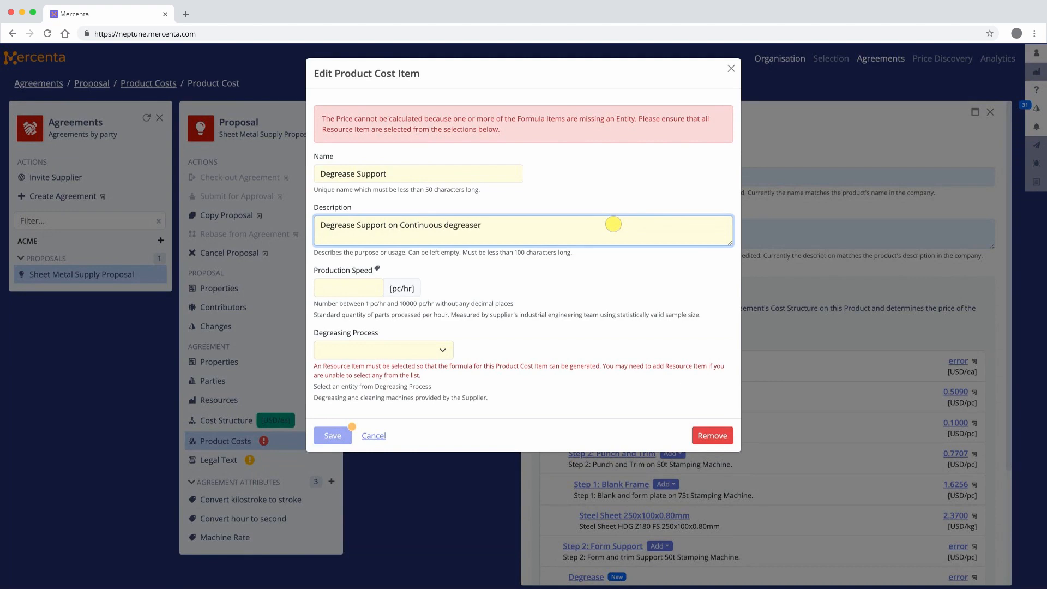
key("Tab")
Set the Degrease Support item's production speed to 300 pc/hr and its degreasing process to Continuous (Auto), and save it.
left_click(353, 287)
type("300")
left_click(397, 351)
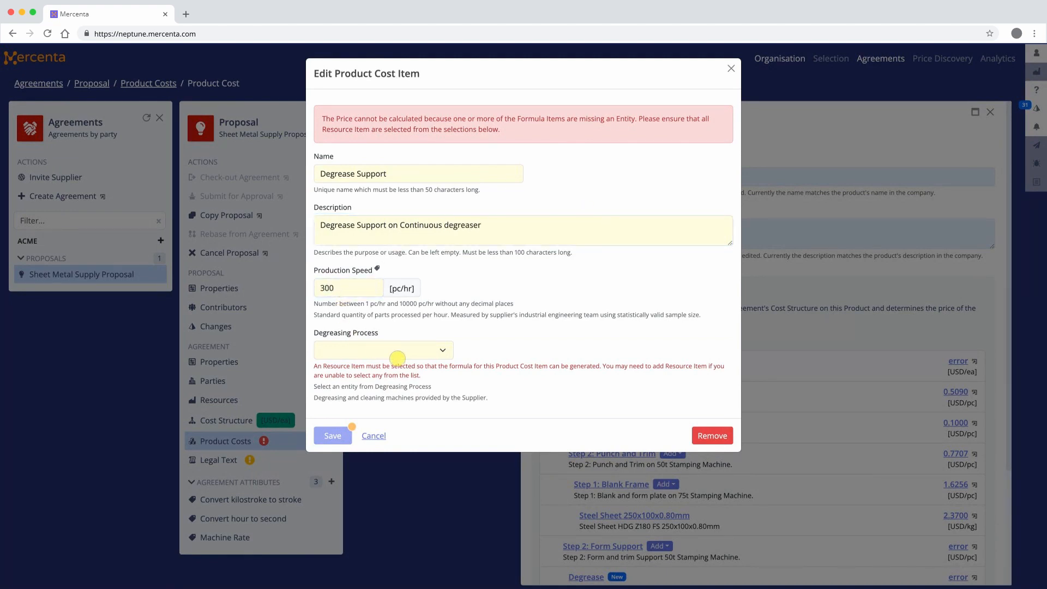
left_click(388, 367)
left_click(331, 416)
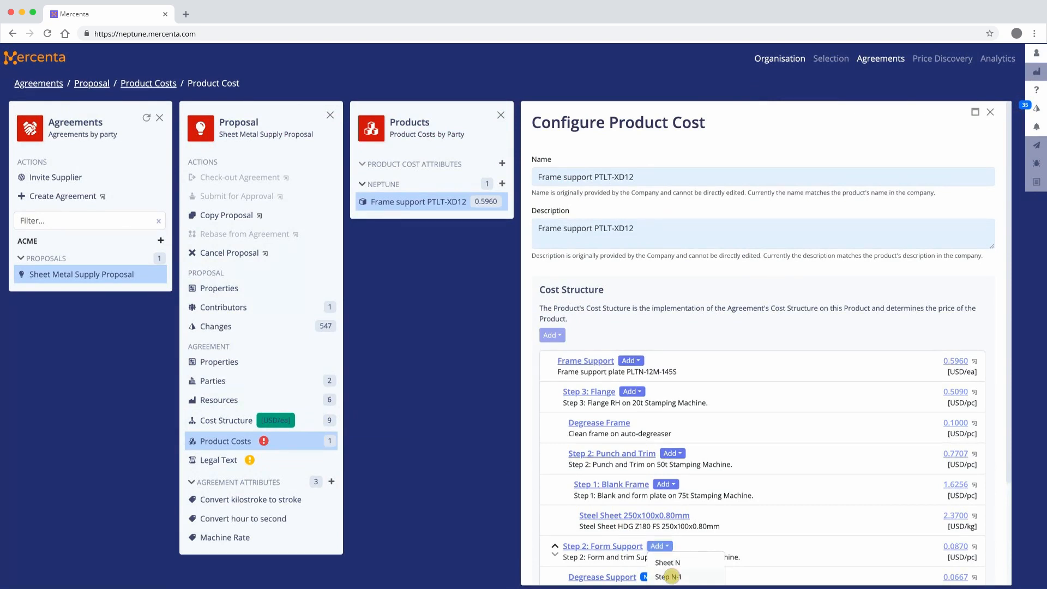
Add a stamping step under Step 2: Form Support, named "Step 1: Blank Support" and described as "Step 1: Blank plate on 75t Stamping Machine.".
left_click(672, 576)
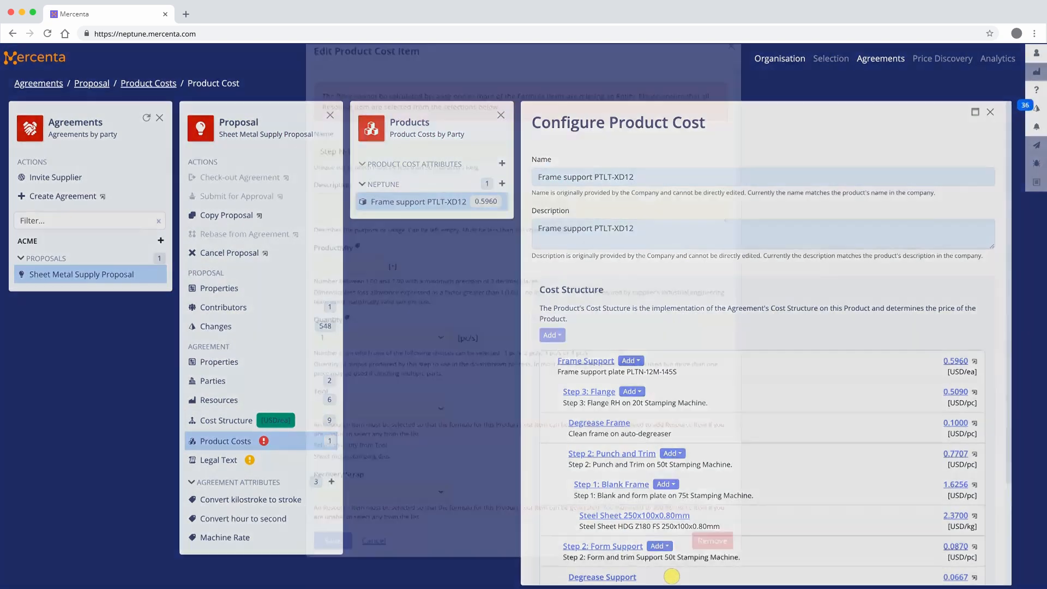
left_click(442, 174)
type("Step 1: Blank Support")
left_click(571, 239)
type("Step")
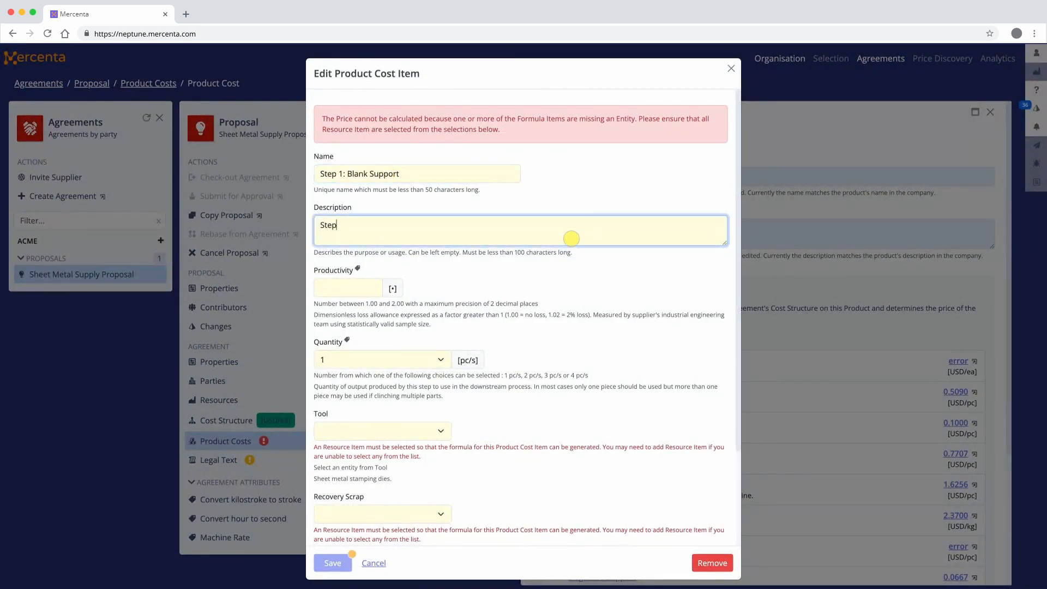
type(" 1: Blank Plate on 75t Stamping Machine.")
key("Tab")
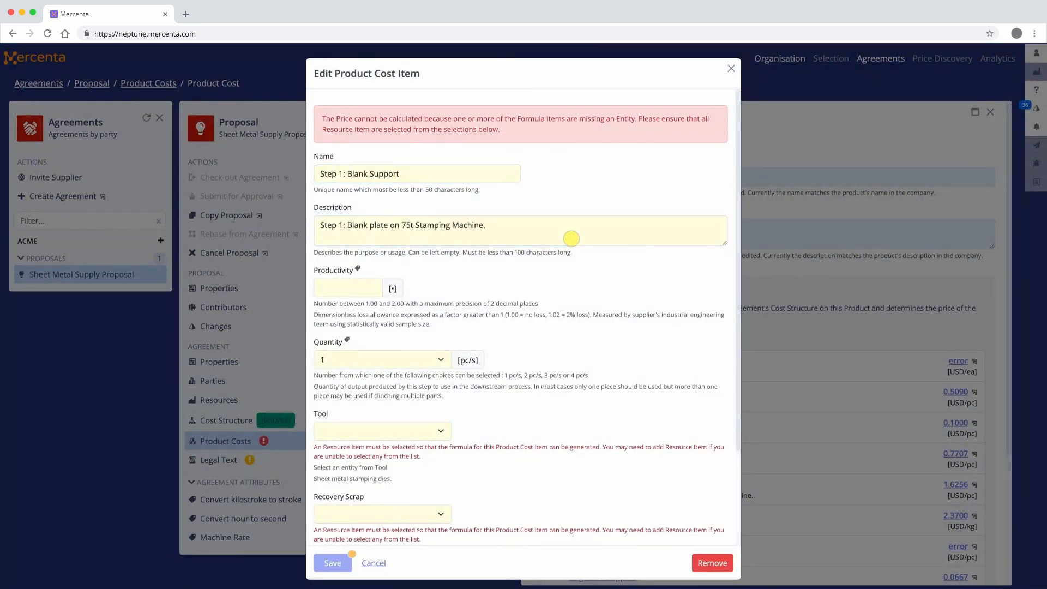
Set the Blank Support step's productivity to 1.02, tool to PTJK-JSGA/73/1, recovery scrap to HDG Premium and stamping machine to 75t Mechanical, and save.
type("1.02")
scroll(372, 291, "down", 2)
left_click(372, 316)
left_click(371, 323)
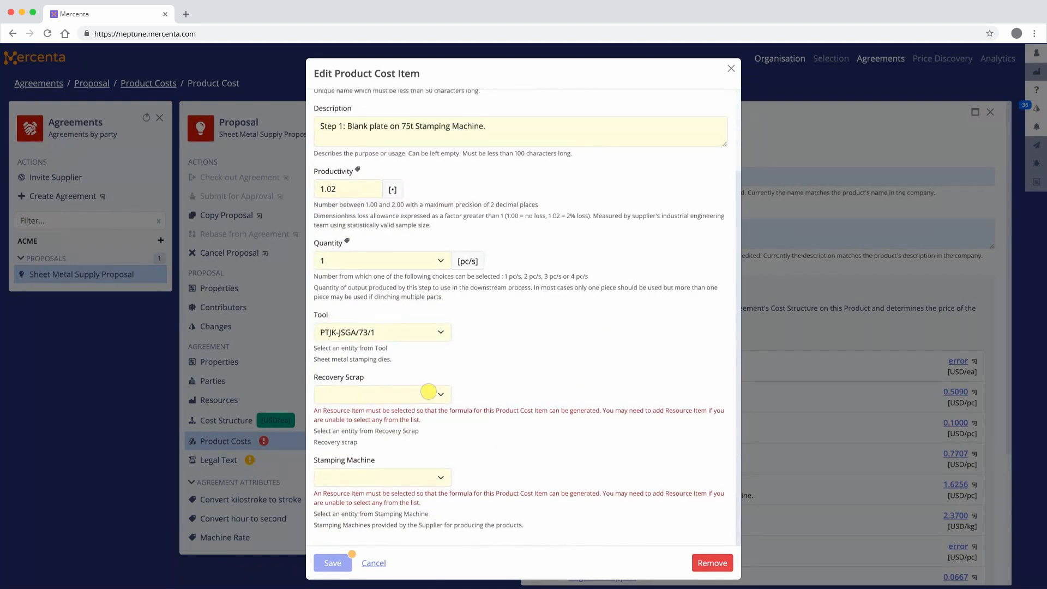
left_click(429, 392)
left_click(428, 400)
left_click(424, 472)
left_click(424, 478)
left_click(346, 562)
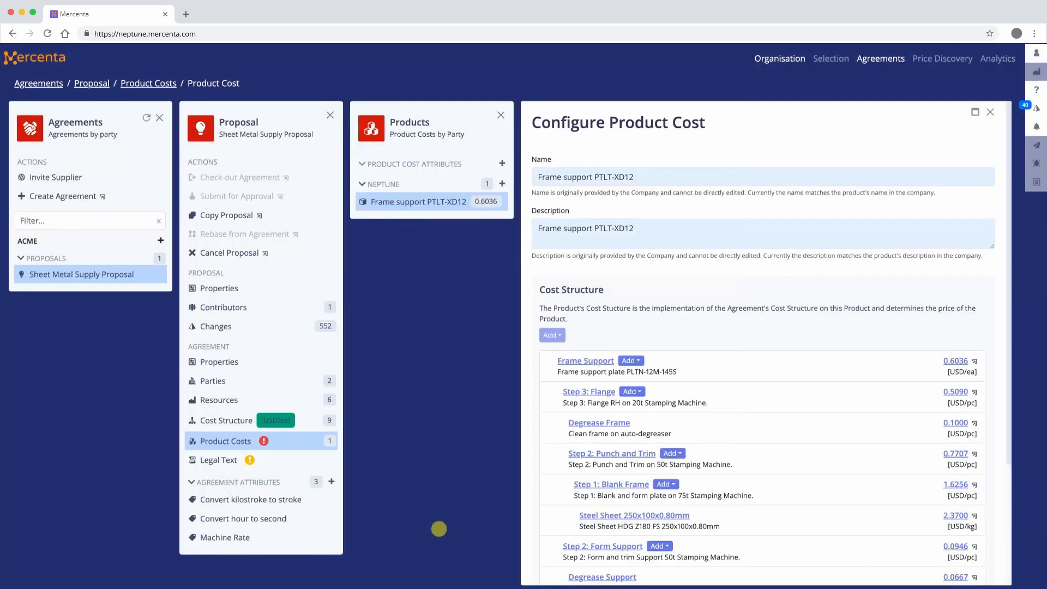
Add a sheet item under Step 1: Blank Support, named "Steel Sheet 150x80x1.00mm" and described as "Steel Sheet HDG Z180 CS 150x80x1.00mm".
left_click(666, 447)
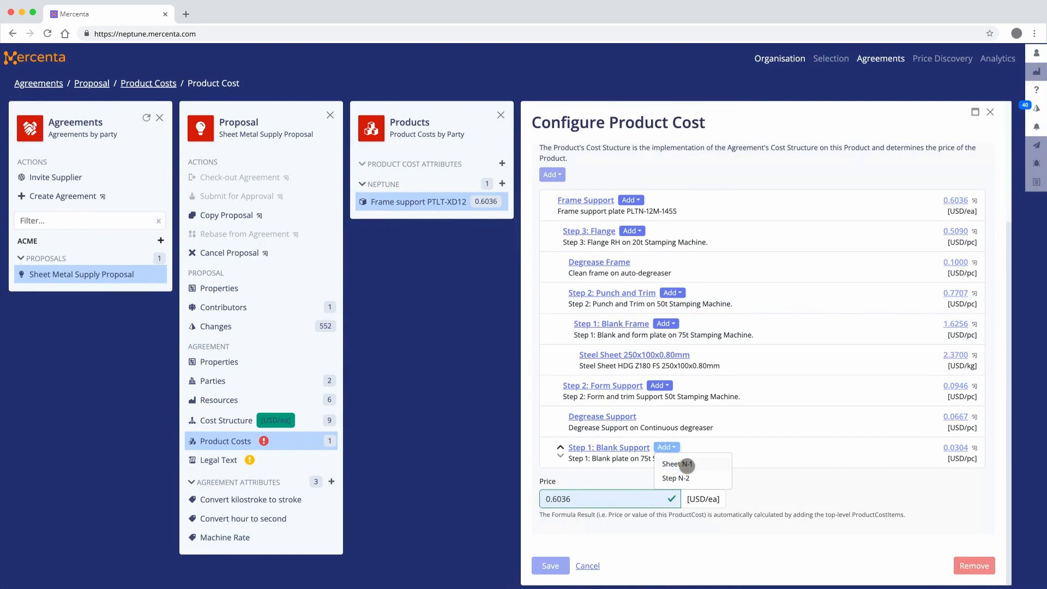
left_click(687, 464)
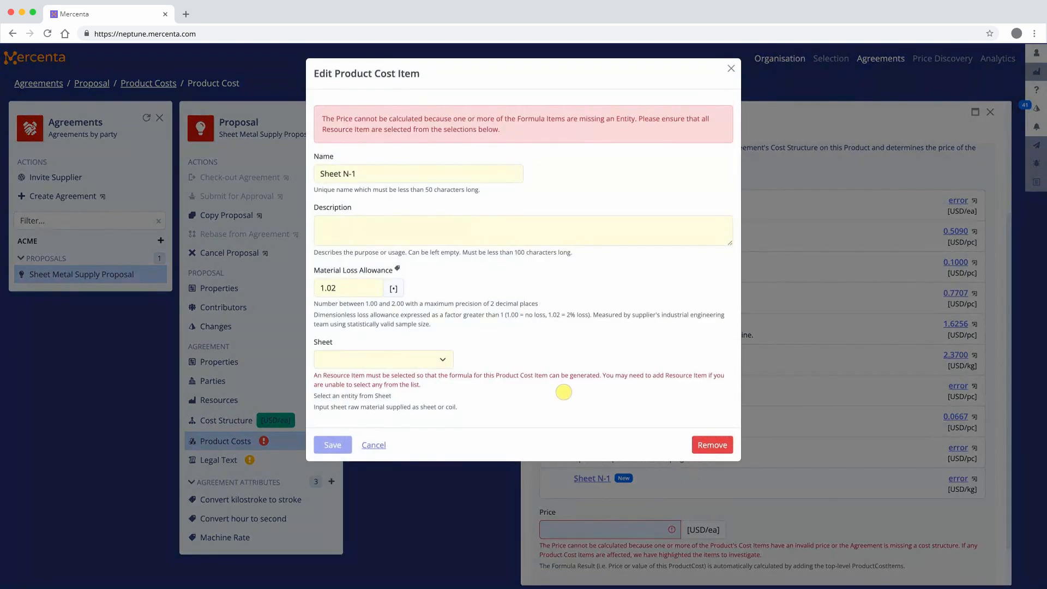
triple_click(465, 172)
type("Steel")
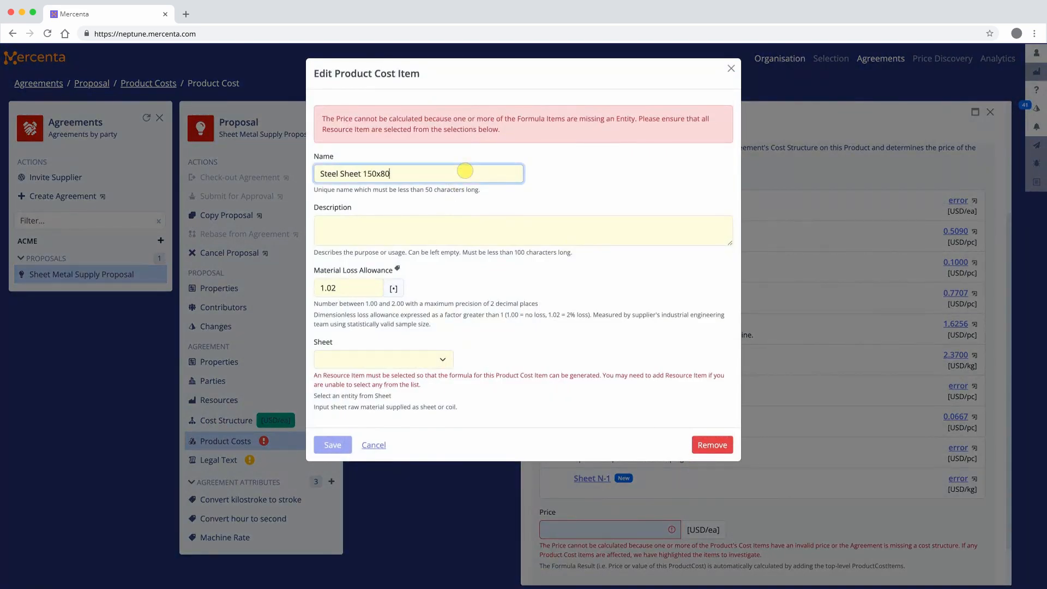
left_click(469, 225)
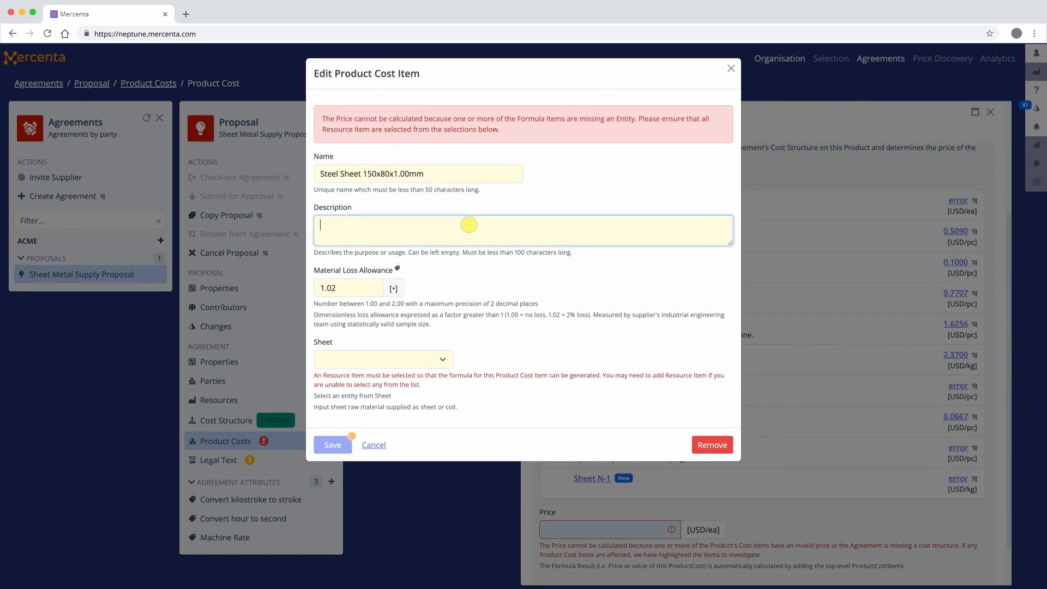
type("Steel Syeet HDG Z180 CS 15")
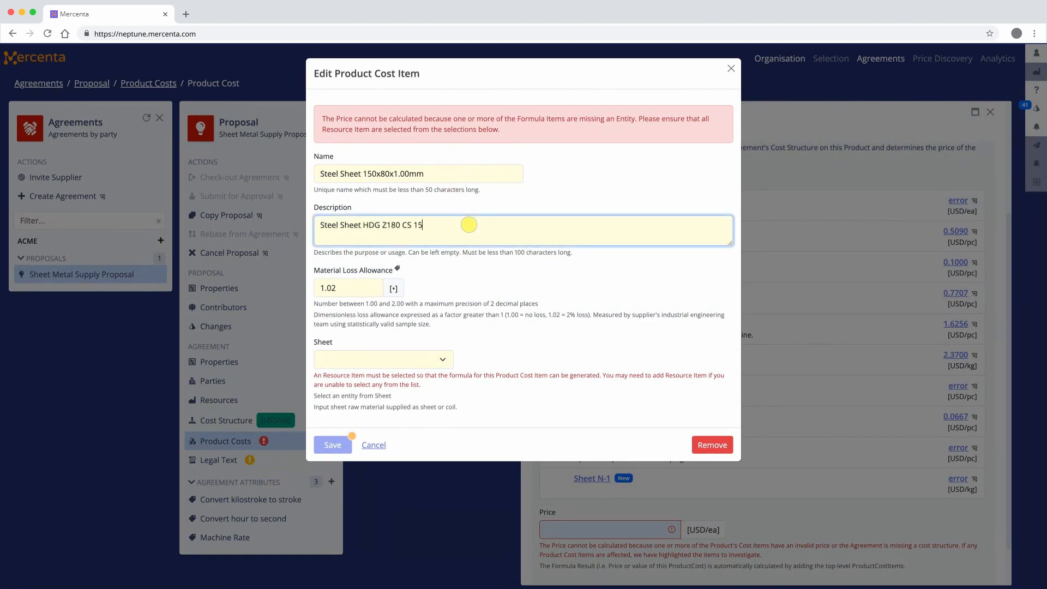
type("0x80x1.00mm")
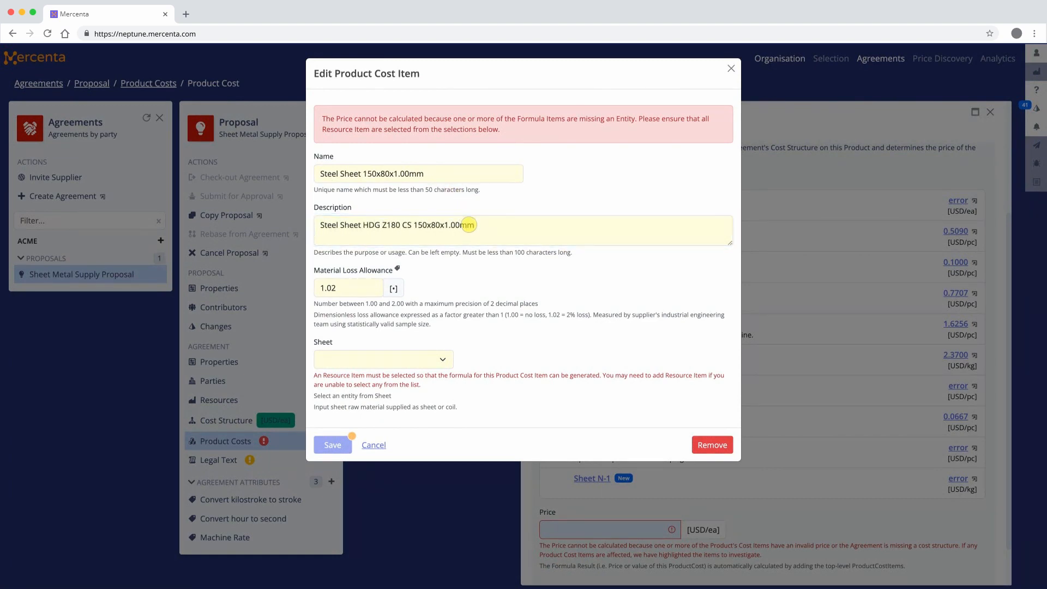
Set the new steel sheet item's material loss allowance to 1.06 and its sheet to HDG Z60 150x80x1.00mm, and save it.
double_click(342, 289)
type("1.06")
left_click(380, 359)
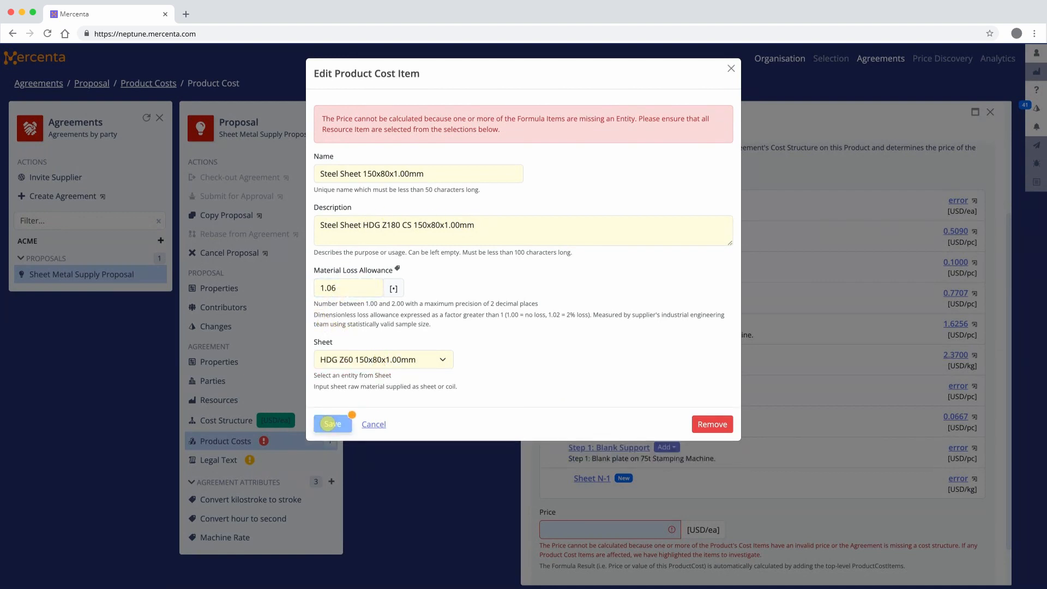
left_click(328, 423)
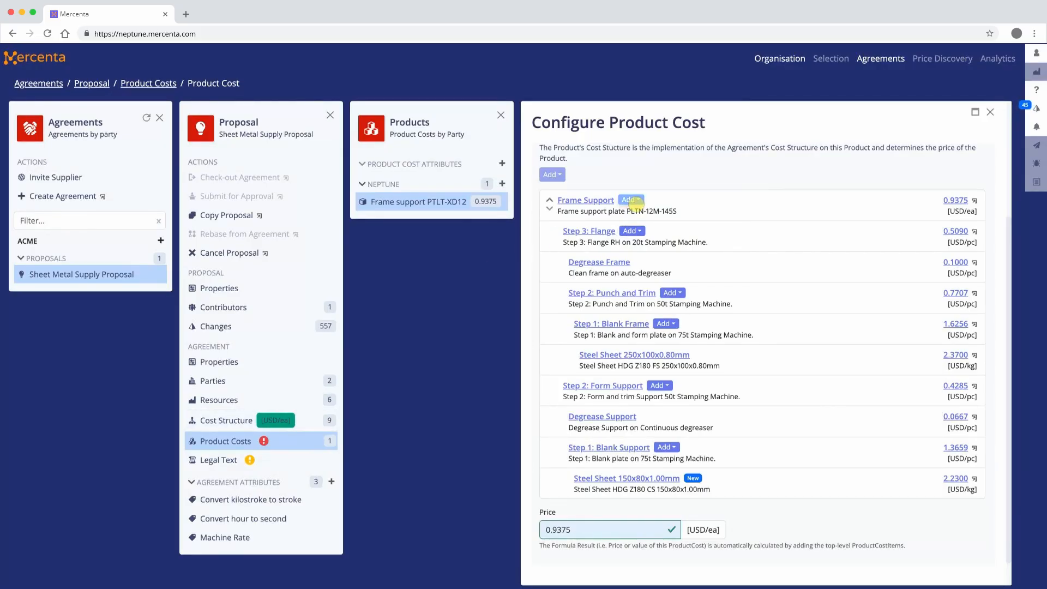
Add an assembly item directly under Frame Support, named "Weld Assembly" and described as "MIG weld support to frame".
left_click(635, 202)
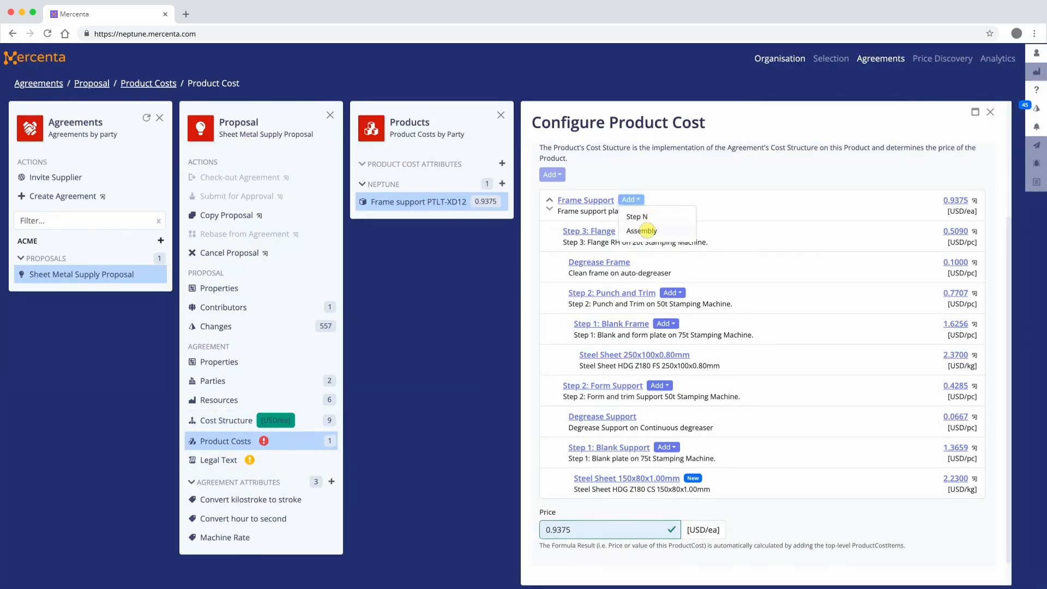
left_click(646, 231)
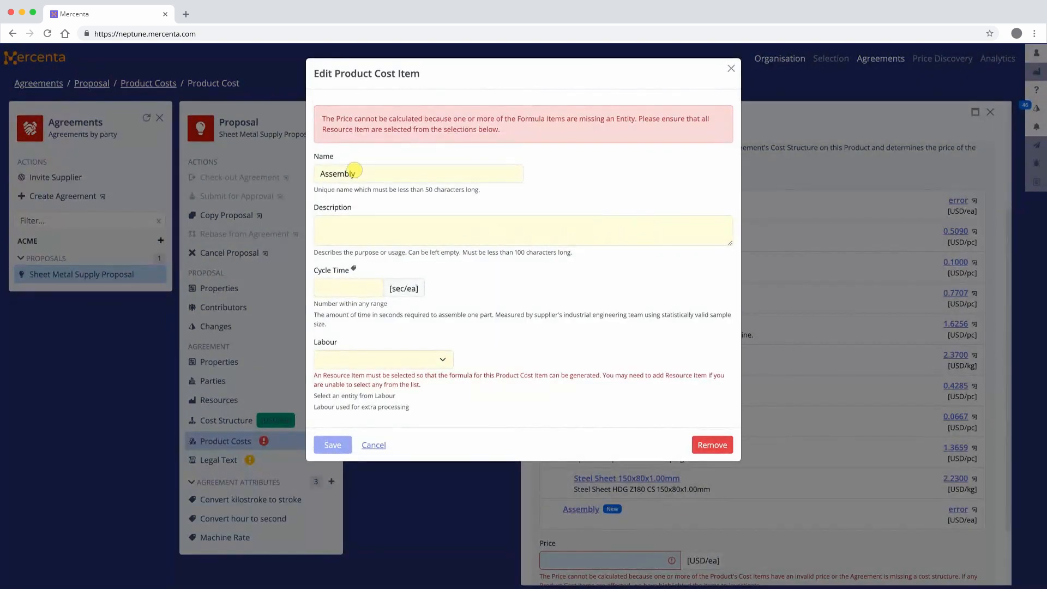
double_click(352, 173)
type("Weld Asse")
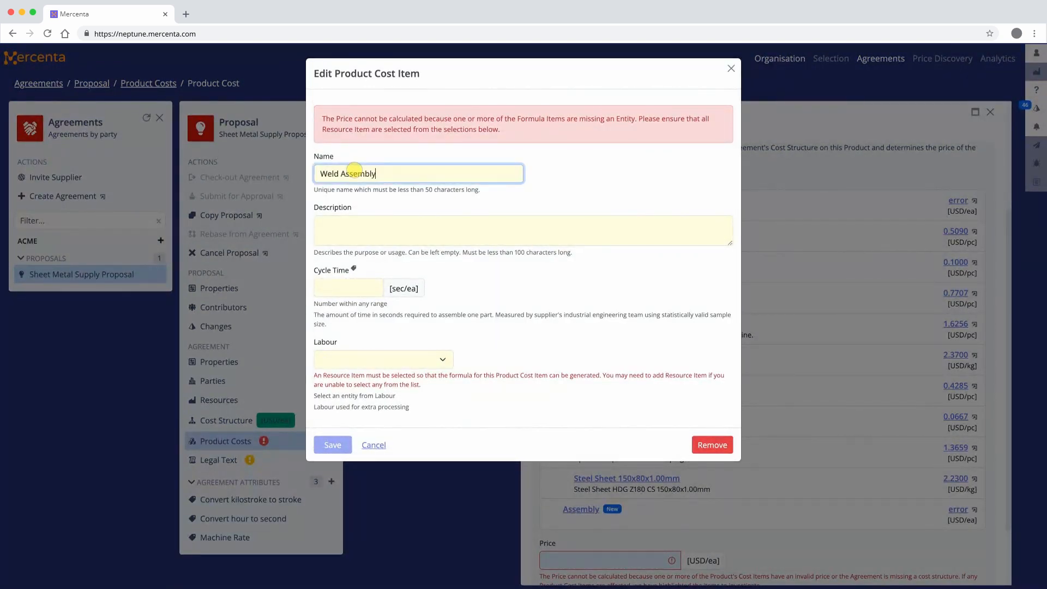
type("mbly")
left_click(451, 225)
type("MIG weld support to frame")
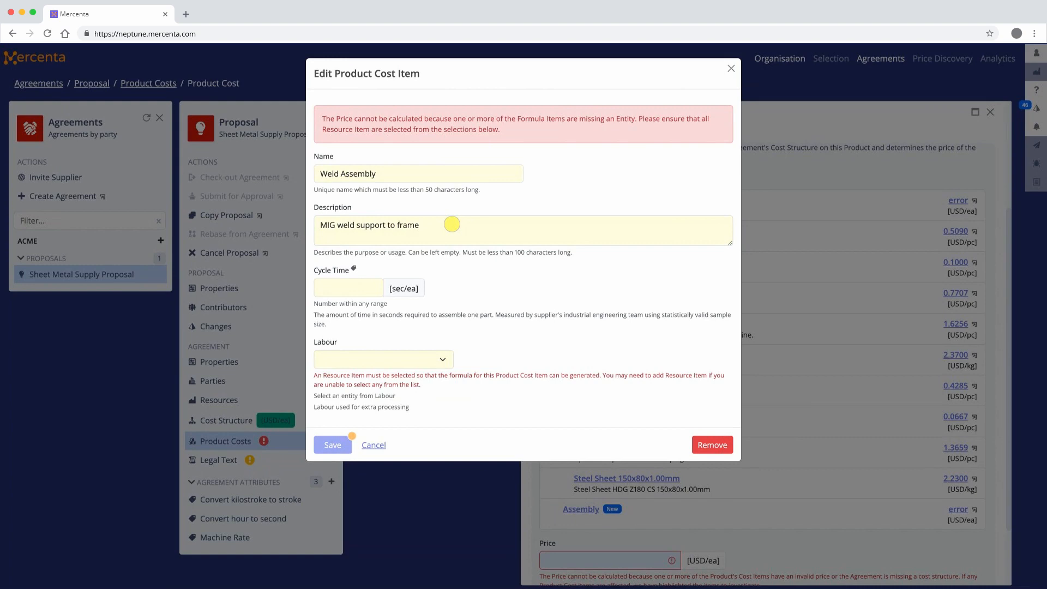
Set the Weld Assembly item's cycle time to 26 sec/ea and its labour to Welding, and save it.
left_click(370, 287)
type("26")
left_click(403, 357)
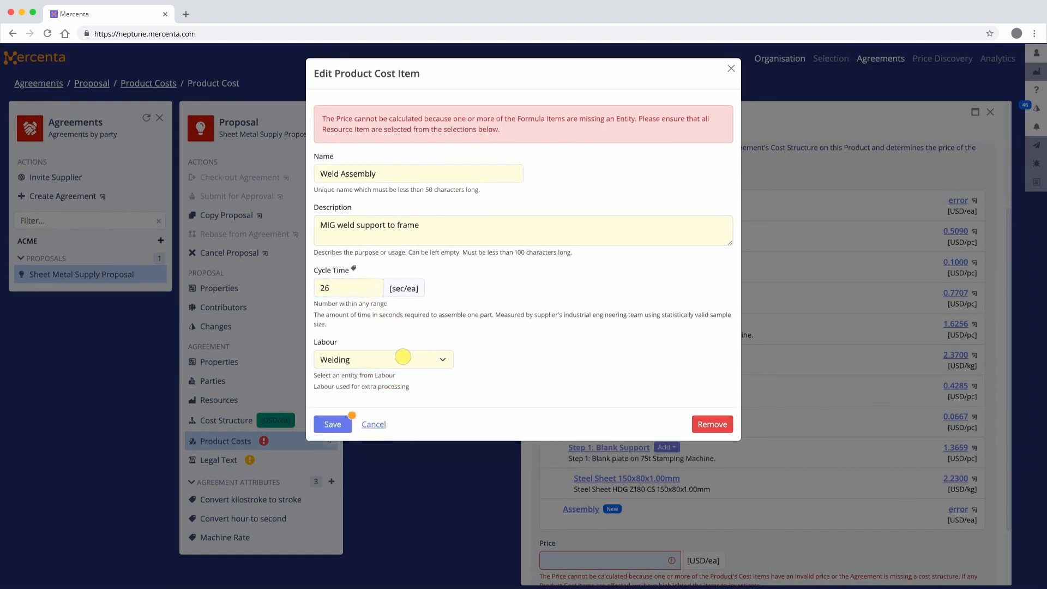
left_click(342, 427)
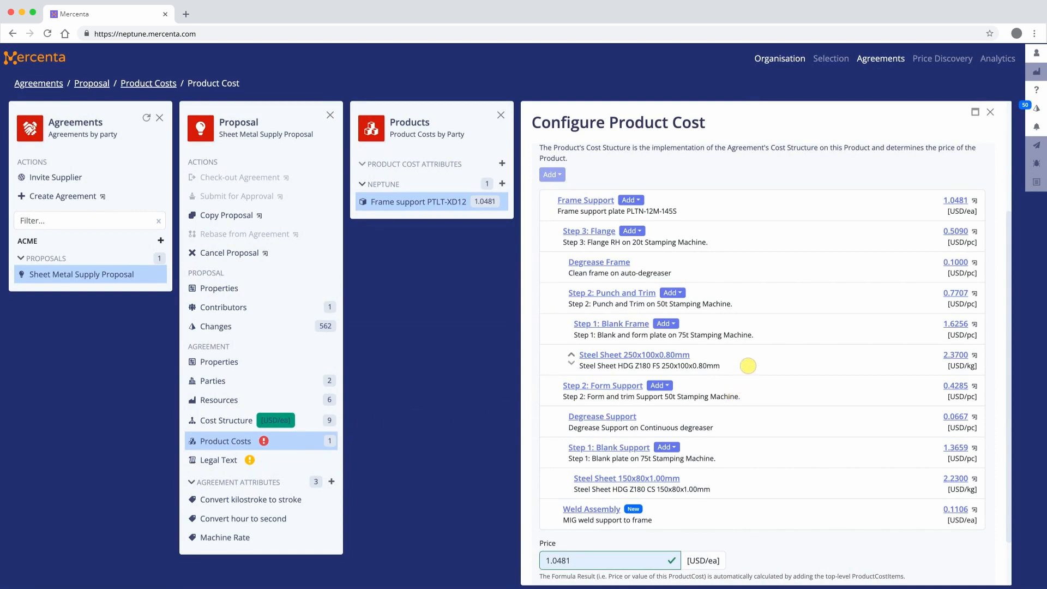
Review the cost formula behind the price of Step 3: Flange, and close it.
left_click(956, 232)
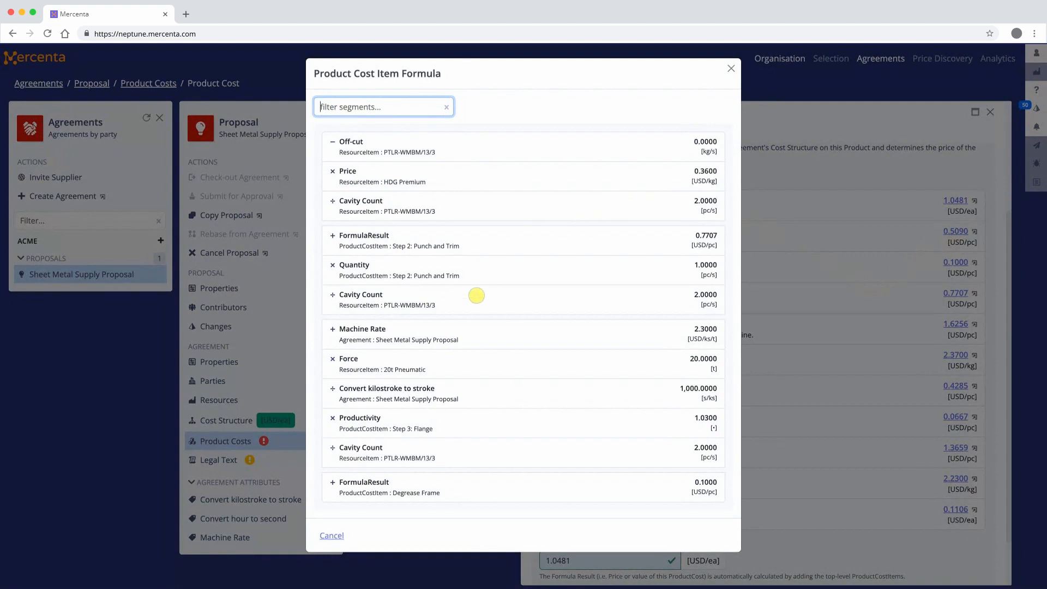
left_click(331, 535)
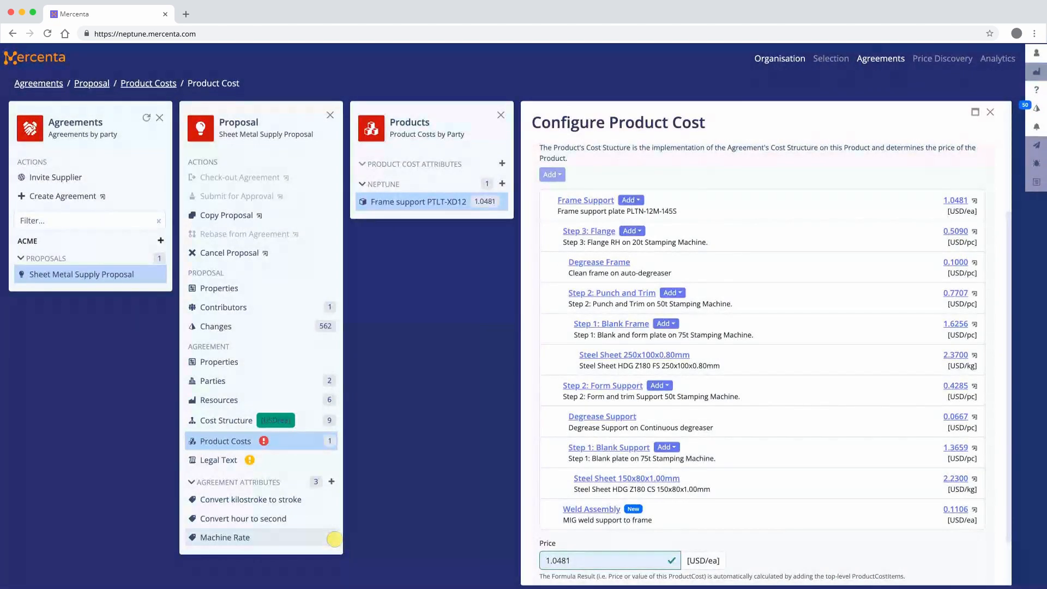